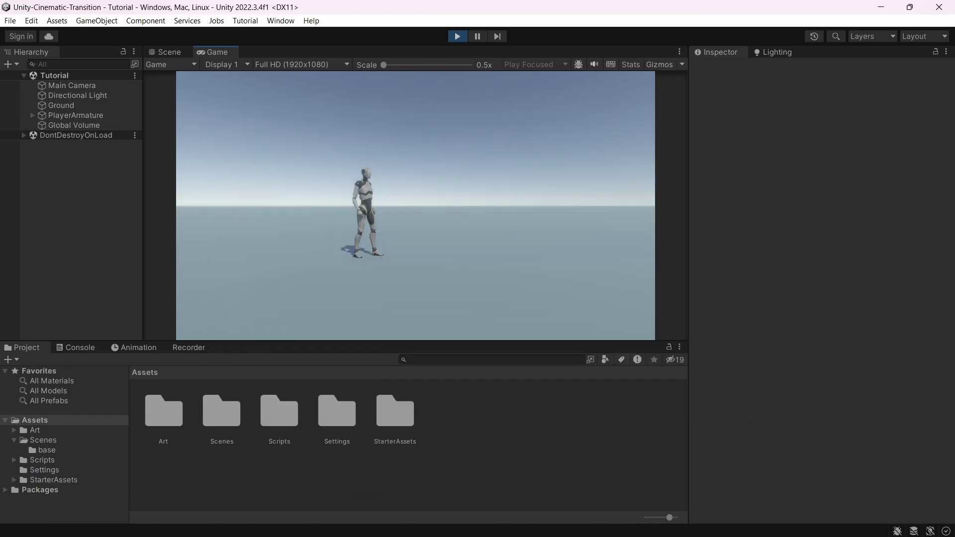
# Walk the PlayerArmature right, run it back left, then make it jump.
pyautogui.press('d')
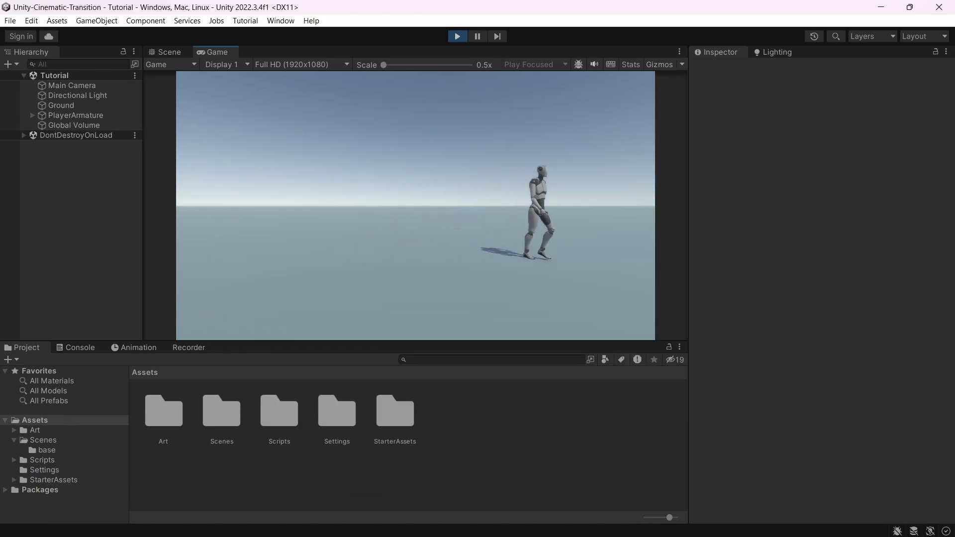
pyautogui.press('a')
pyautogui.press('d')
pyautogui.press('space')
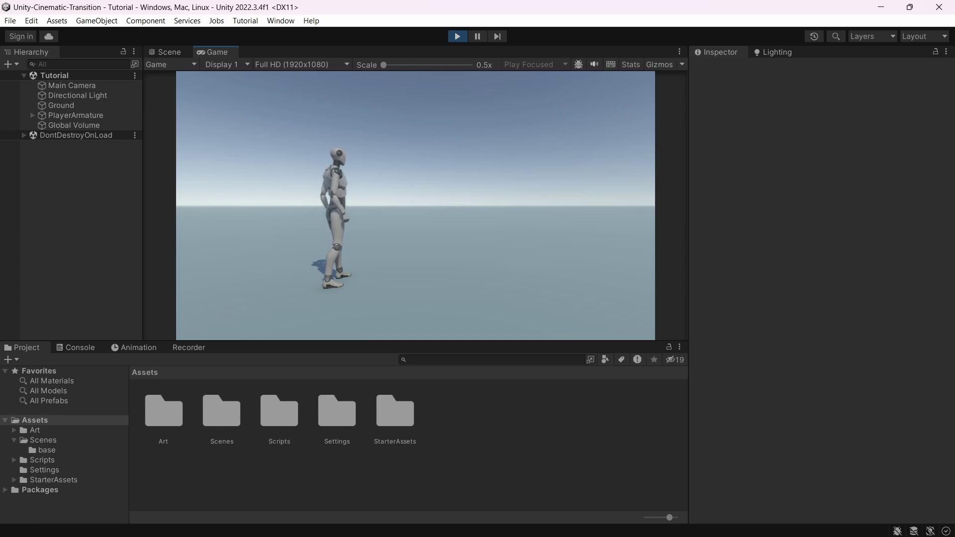
# Stop Play mode and create a Cinemachine virtual camera named 'Camera follow player'.
pyautogui.hotkey('ctrl', 'p')
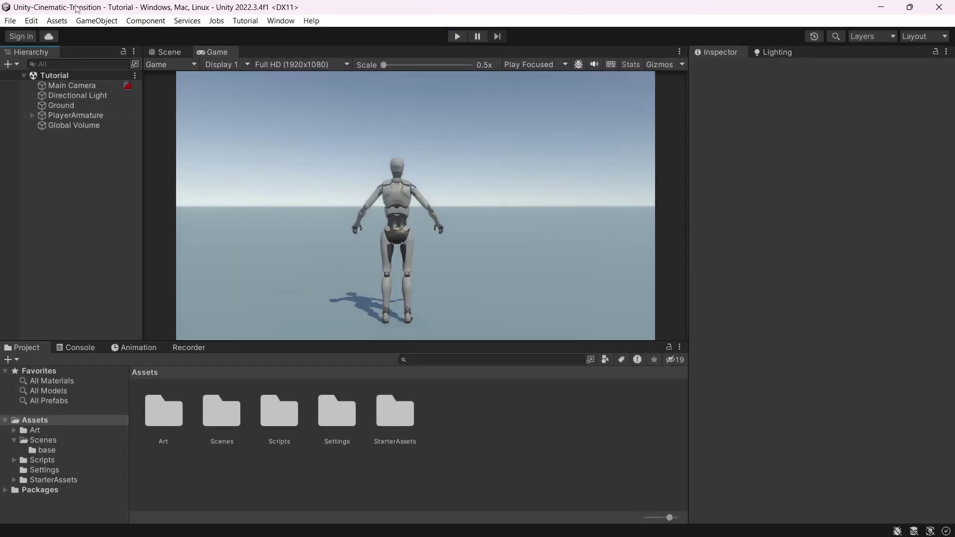
pyautogui.click(93, 24)
pyautogui.moveTo(194, 206)
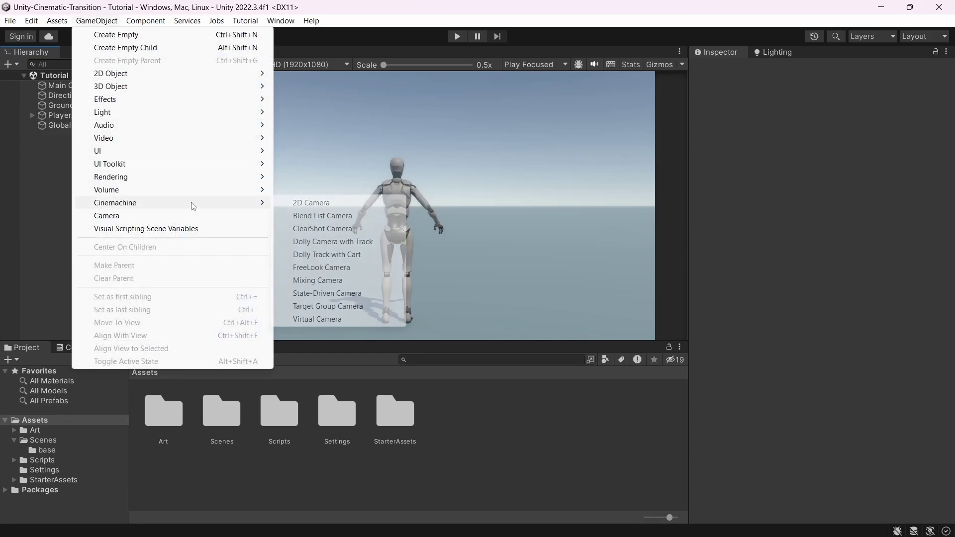
pyautogui.click(305, 320)
pyautogui.write('Camera follow player')
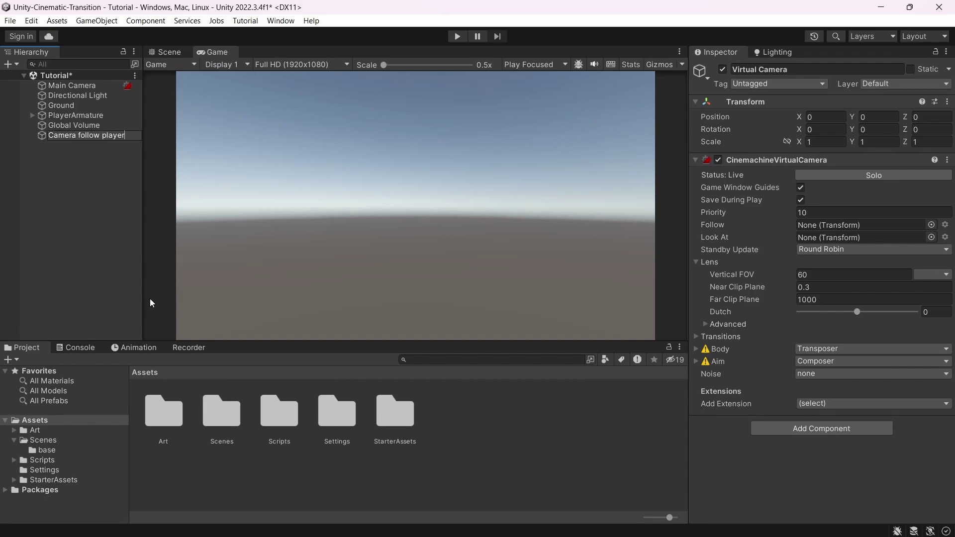
pyautogui.press('Return')
# Make the camera follow PlayerCameraRoot, then test it by running the character forward in Play mode.
pyautogui.click(77, 243)
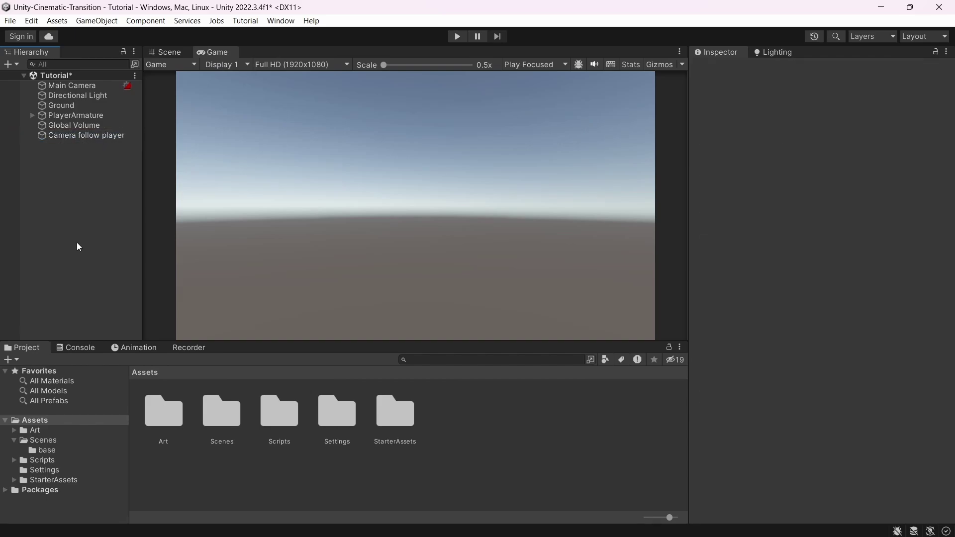
pyautogui.click(32, 116)
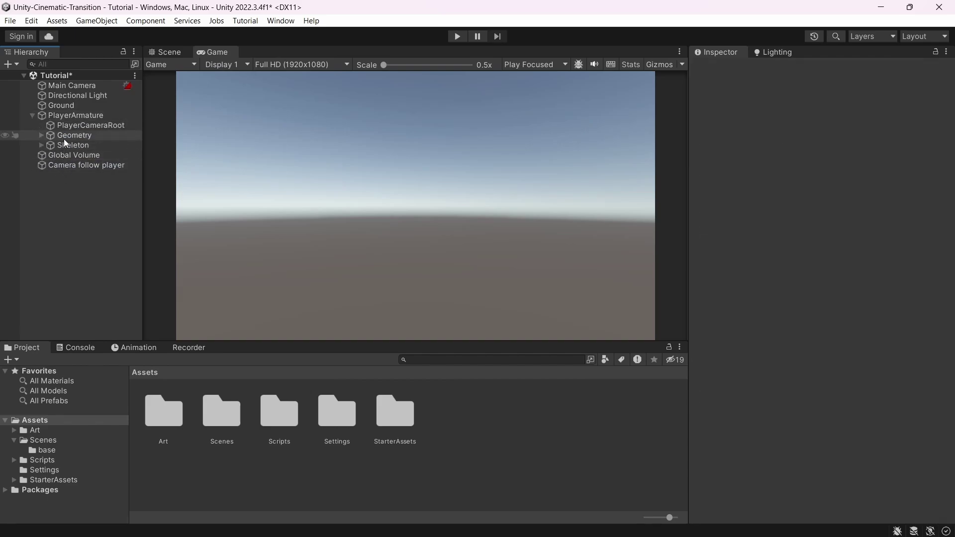
pyautogui.click(99, 126)
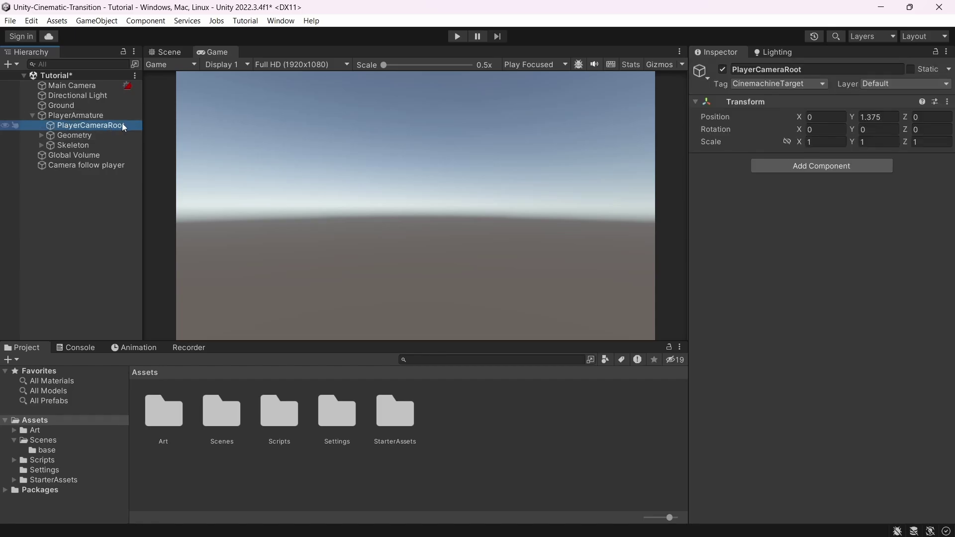
pyautogui.click(108, 167)
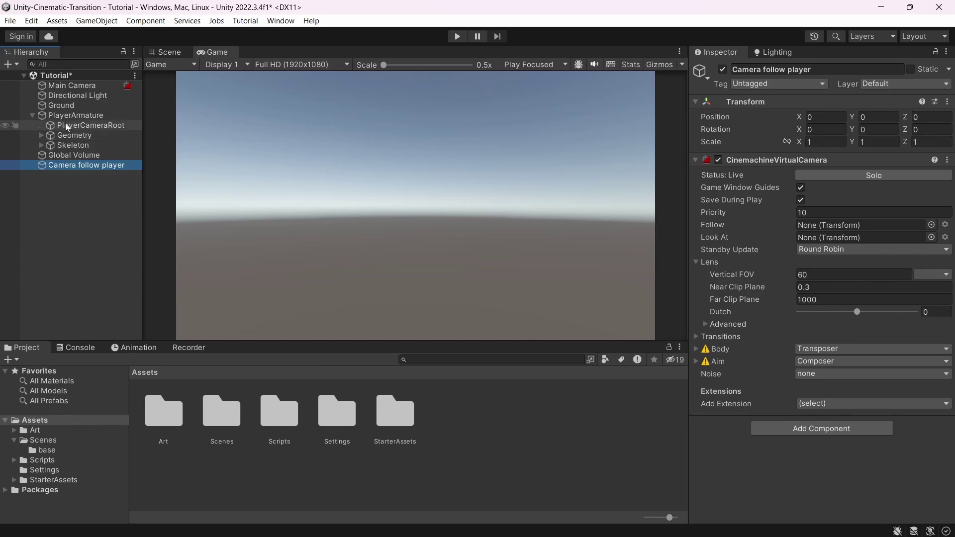
pyautogui.moveTo(65, 124); pyautogui.dragTo(824, 228)
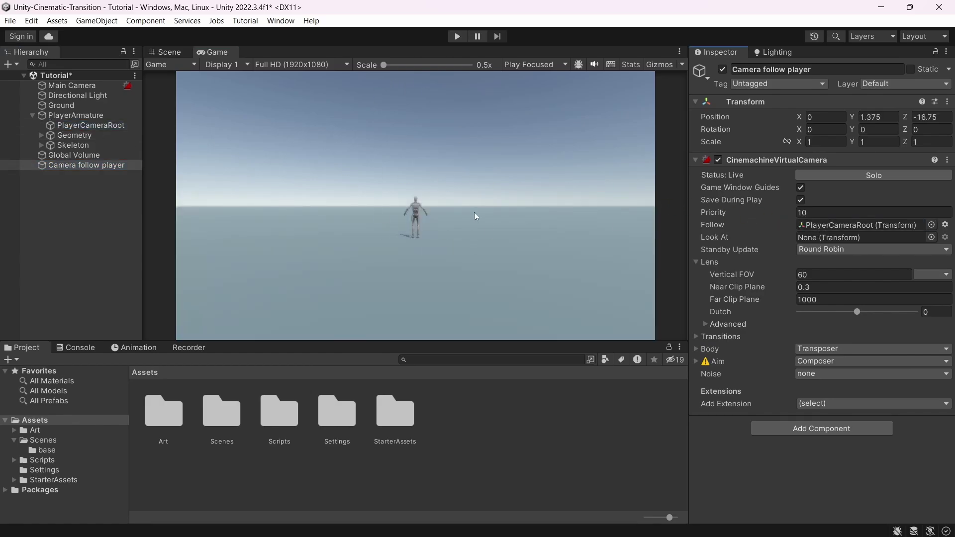
pyautogui.hotkey('ctrl', 'p')
pyautogui.press('w')
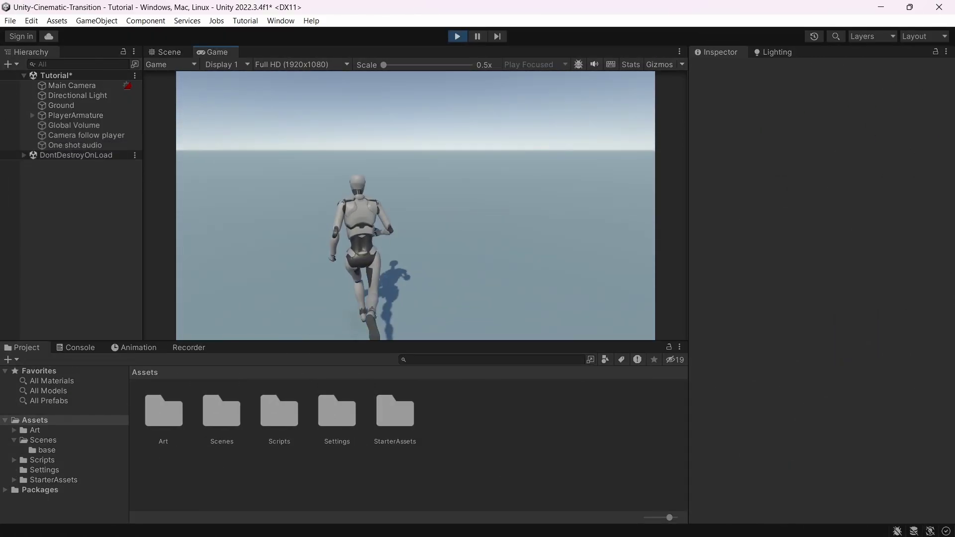
# Stop Play mode and set Camera follow player's Aim to Do nothing.
pyautogui.hotkey('ctrl', 'p')
pyautogui.click(97, 134)
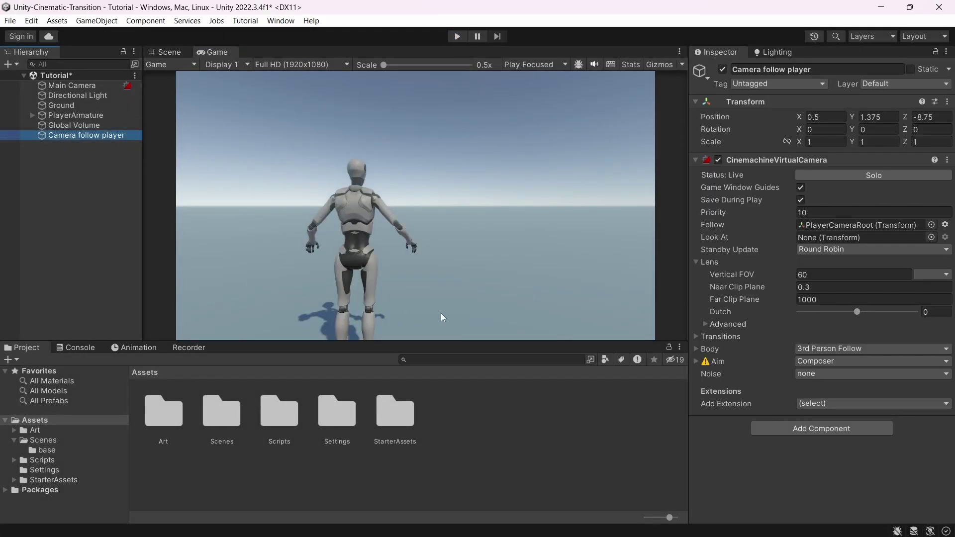
pyautogui.click(828, 363)
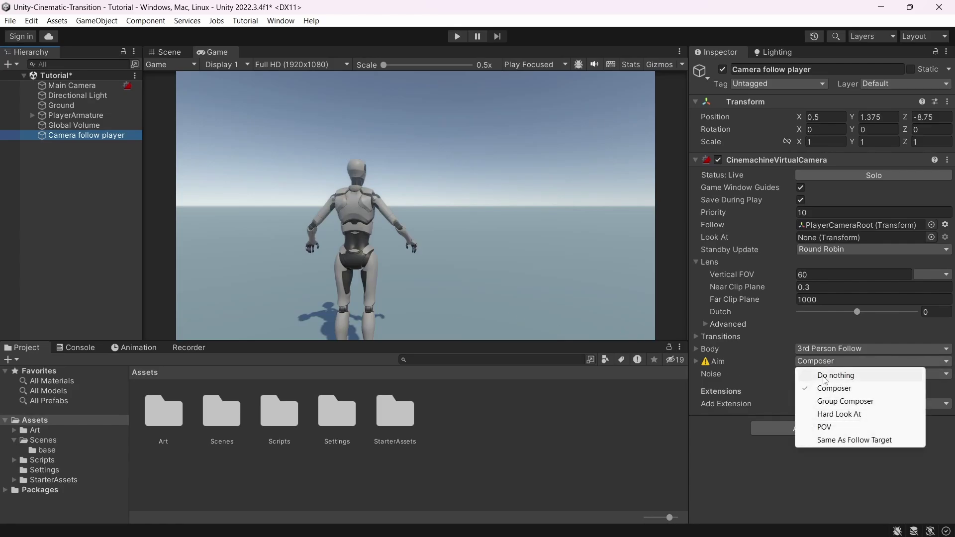
pyautogui.click(826, 378)
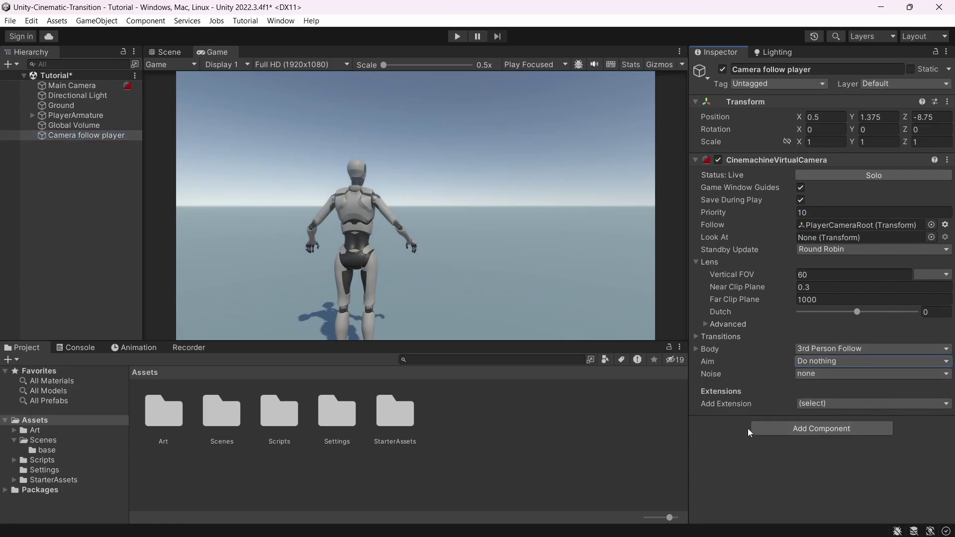
# Add Basic Multi Channel Perlin noise with the Handheld_tele_mild profile and test it in Play mode.
pyautogui.click(812, 373)
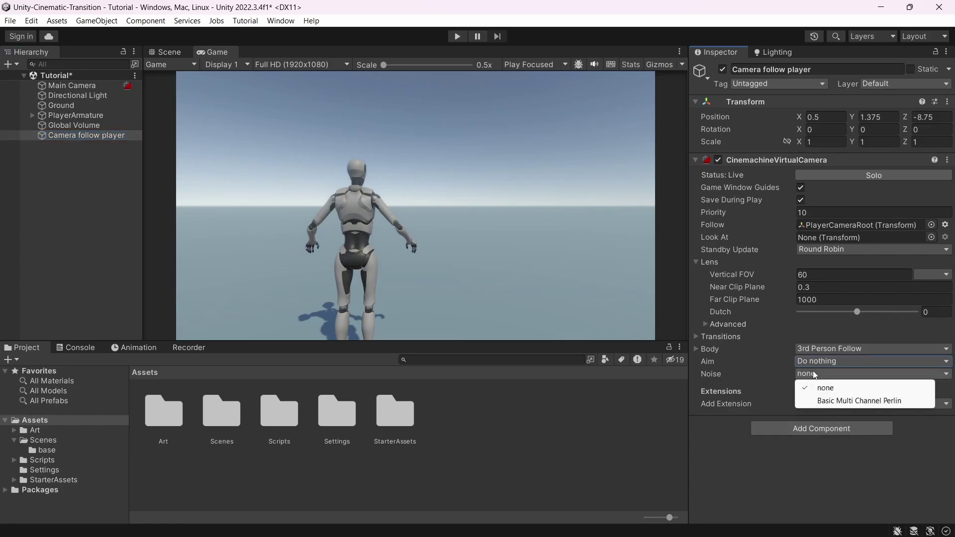
pyautogui.click(843, 402)
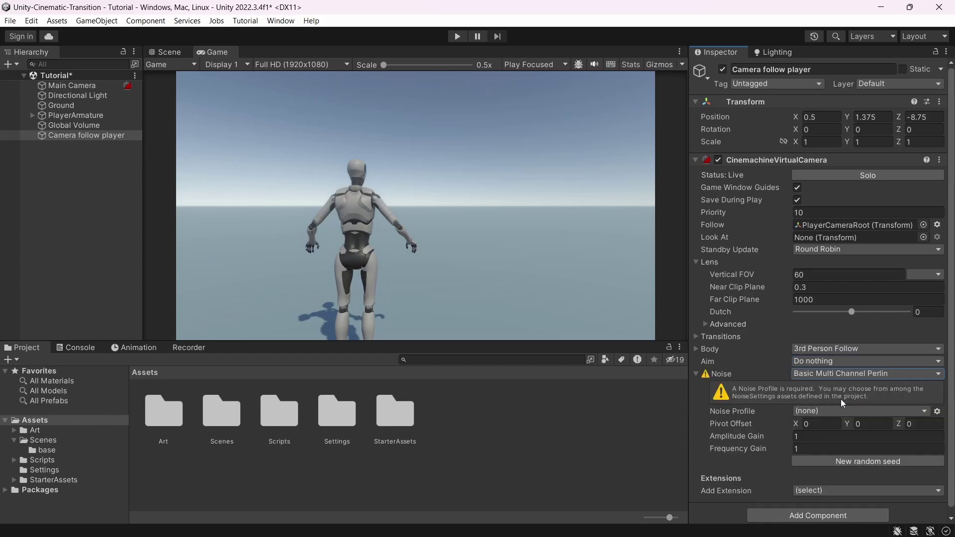
pyautogui.click(827, 415)
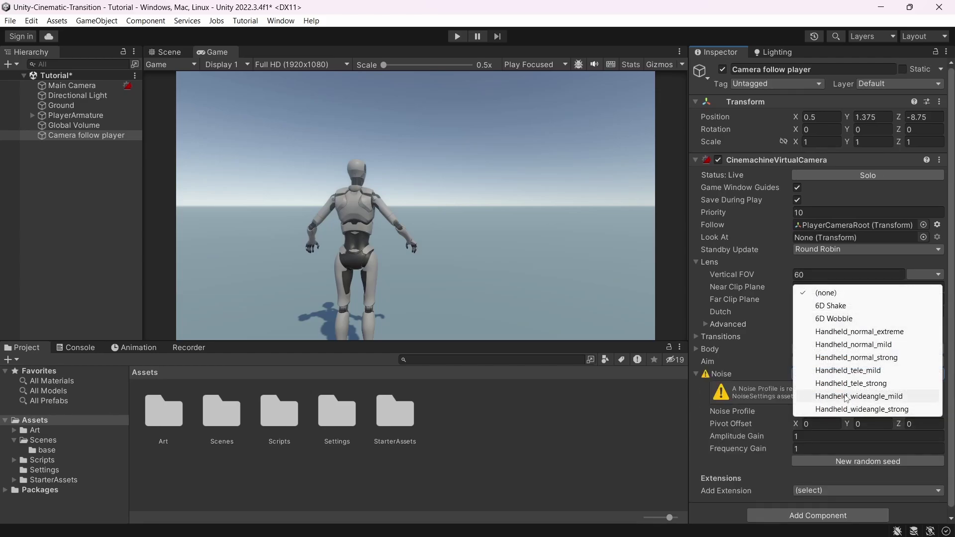
pyautogui.click(836, 371)
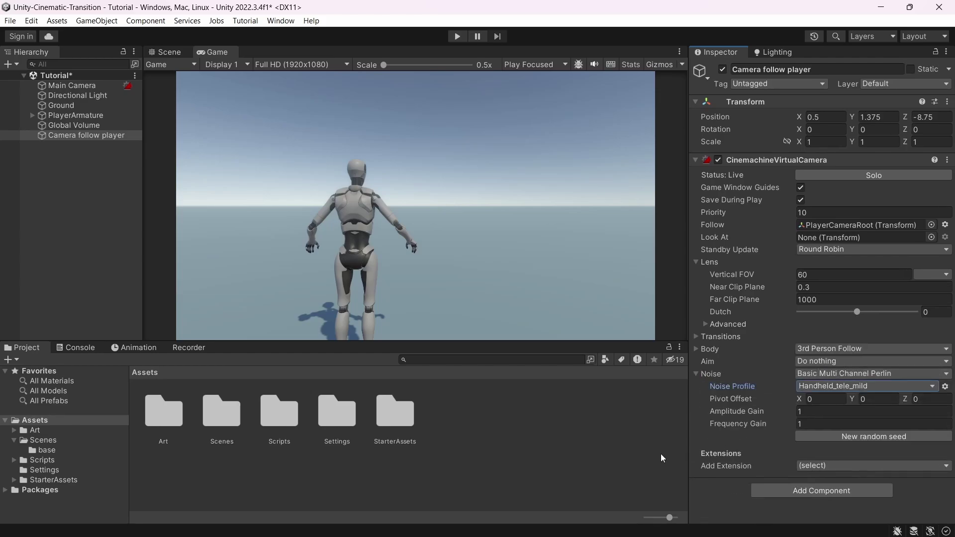
pyautogui.click(457, 37)
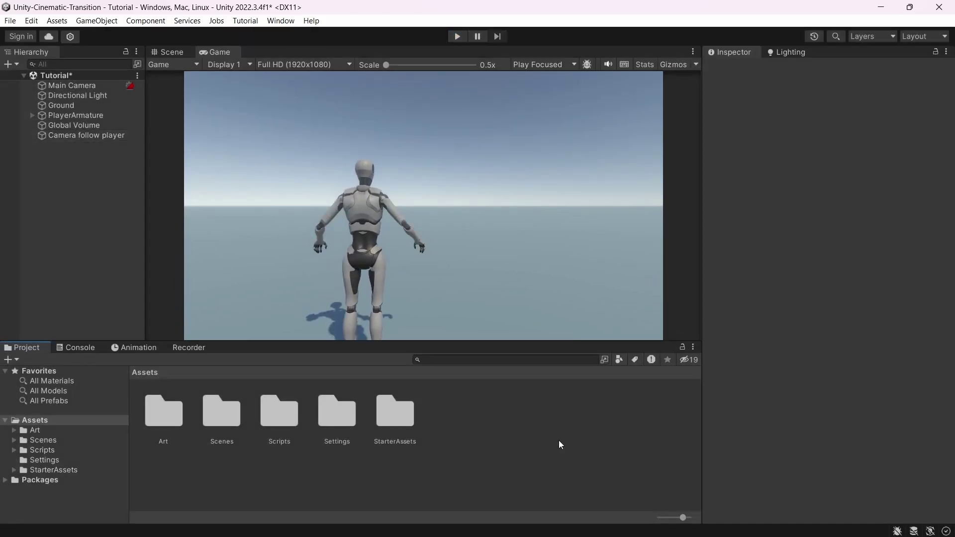
# Back in the Scene view, create an empty game object named 'Zone'.
pyautogui.hotkey('ctrl', '1')
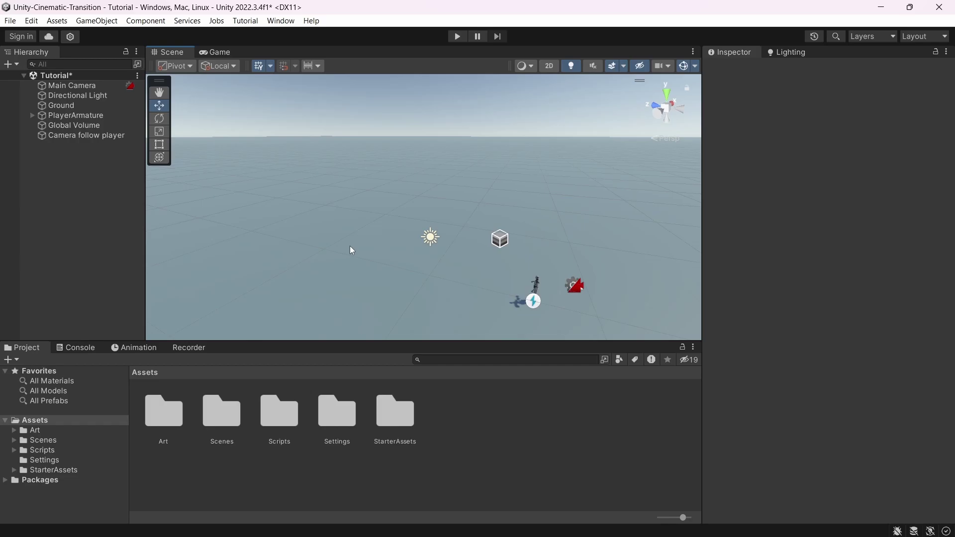
pyautogui.click(97, 21)
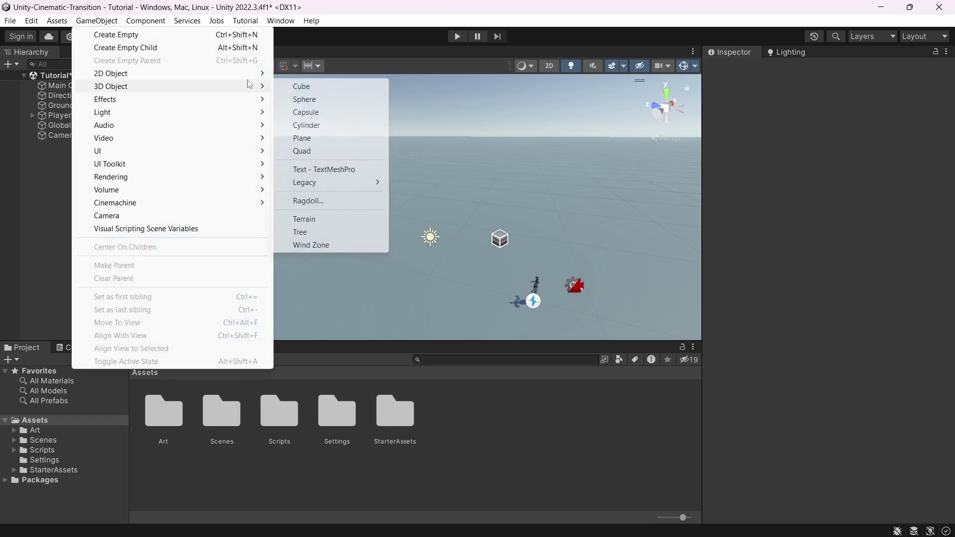
pyautogui.click(206, 36)
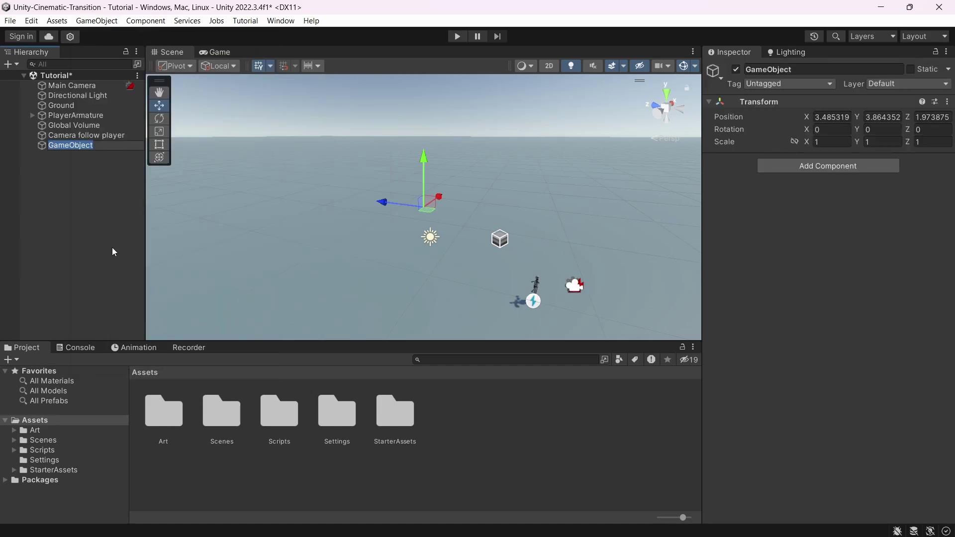
pyautogui.write('Zone')
pyautogui.press('Return')
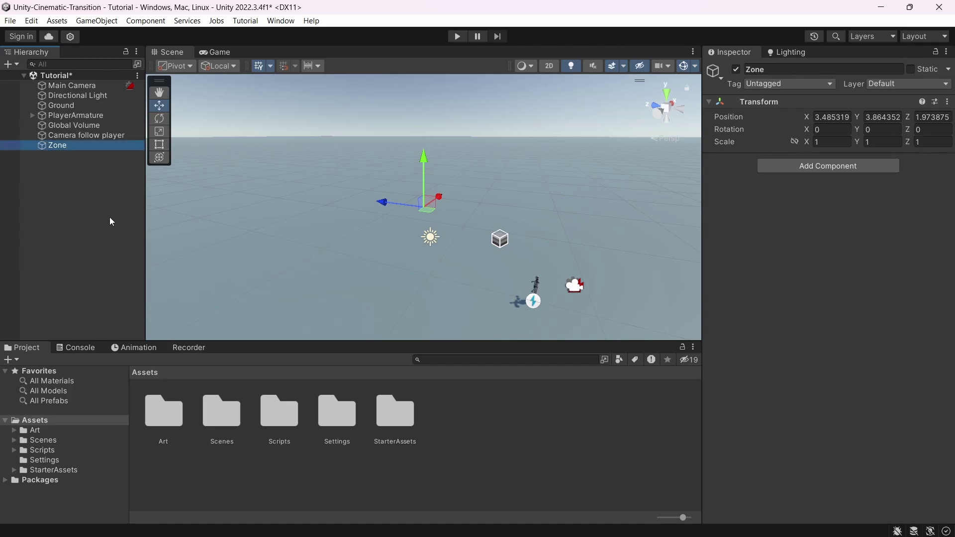
# Add a Box Collider to Zone and enable editing of its bounds.
pyautogui.click(808, 167)
pyautogui.write('bo')
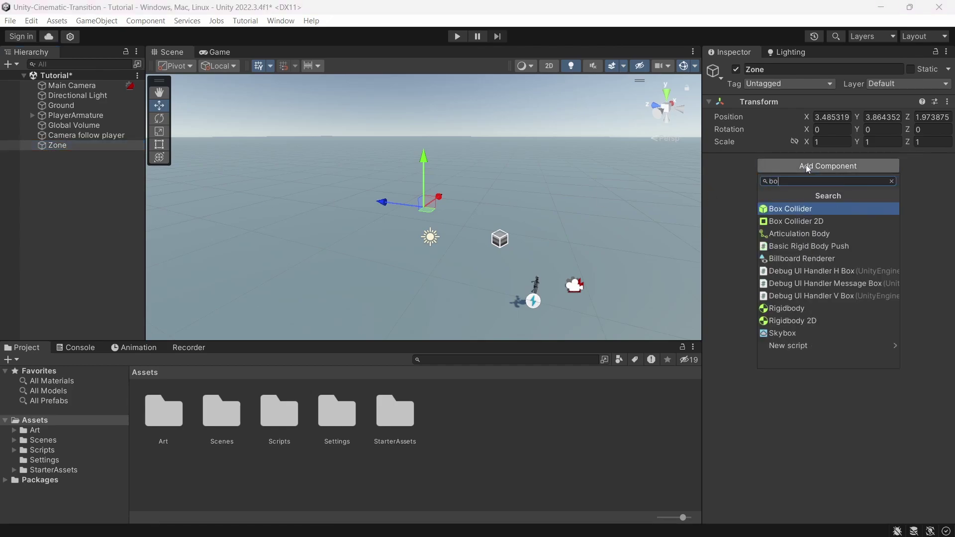
pyautogui.press('Return')
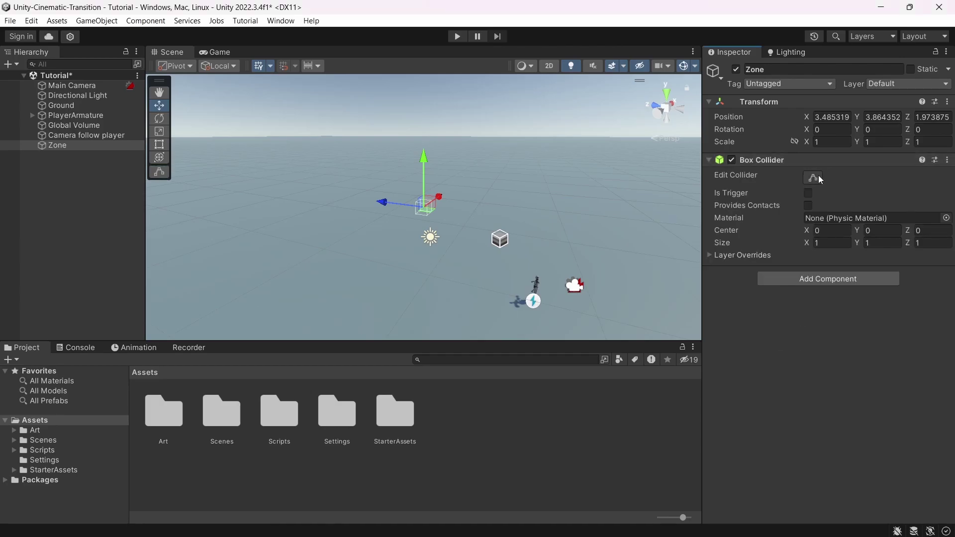
pyautogui.click(815, 178)
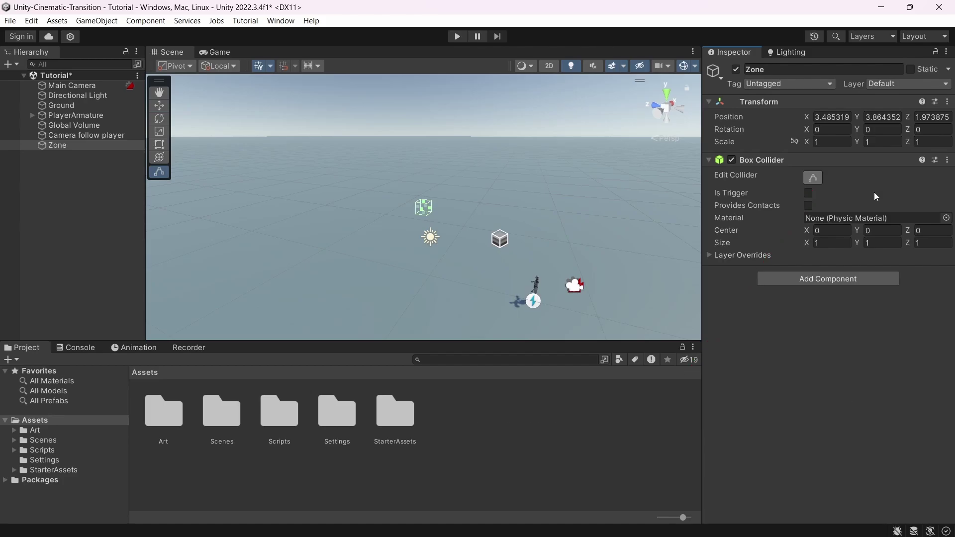
pyautogui.rightClick(846, 102)
pyautogui.click(851, 113)
pyautogui.press('w')
pyautogui.moveTo(404, 286); pyautogui.dragTo(332, 285)
pyautogui.press('f')
pyautogui.click(813, 178)
pyautogui.moveTo(423, 228); pyautogui.dragTo(522, 244)
pyautogui.moveTo(411, 212); pyautogui.dragTo(376, 94)
pyautogui.scroll(-3, 548, 141)
pyautogui.moveTo(359, 153); pyautogui.dragTo(542, 151)
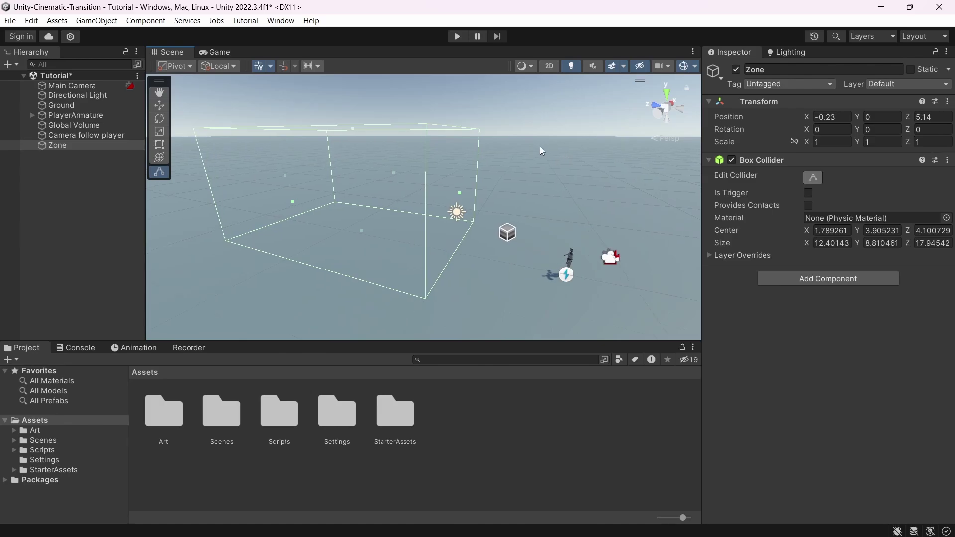
pyautogui.click(96, 20)
pyautogui.moveTo(99, 70)
pyautogui.click(298, 128)
pyautogui.click(95, 145)
pyautogui.click(63, 156)
pyautogui.hotkey('ctrl', 'd')
pyautogui.click(70, 145)
pyautogui.click(68, 165)
pyautogui.hotkey('ctrl', 'd')
pyautogui.moveTo(485, 257); pyautogui.dragTo(486, 62)
pyautogui.click(57, 145)
pyautogui.click(69, 175)
pyautogui.hotkey('ctrl', 'd')
pyautogui.moveTo(534, 97); pyautogui.dragTo(404, 97)
pyautogui.click(57, 145)
pyautogui.moveTo(368, 189)
pyautogui.keyDown('alt'); pyautogui.mouseDown()
pyautogui.moveTo(388, 172)
pyautogui.moveTo(388, 245)
pyautogui.moveTo(366, 207)
pyautogui.mouseUp(); pyautogui.keyUp('alt')
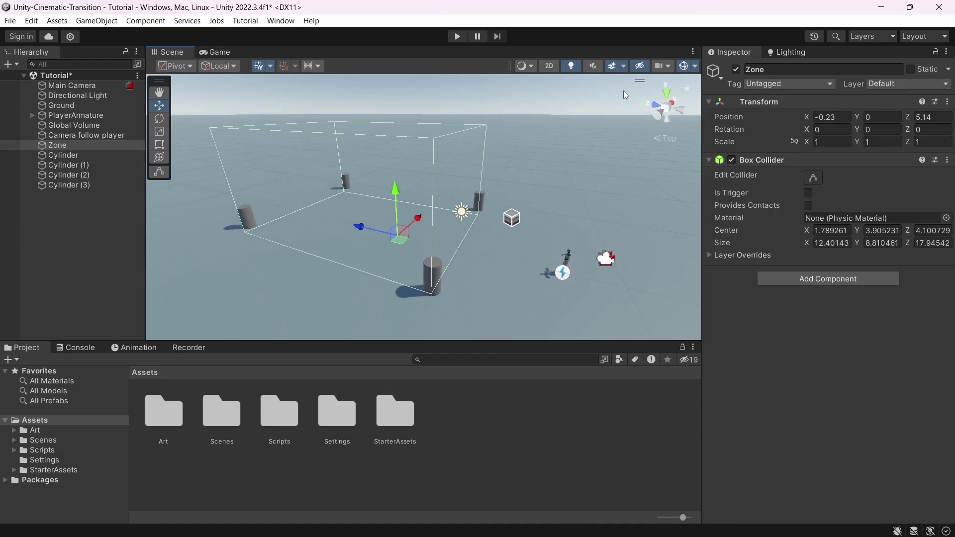
pyautogui.click(718, 75)
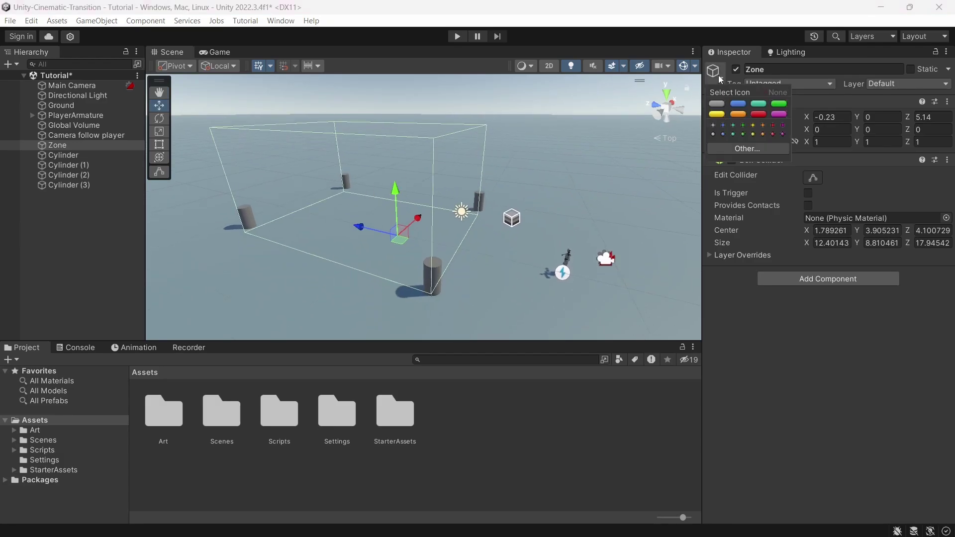
pyautogui.click(756, 113)
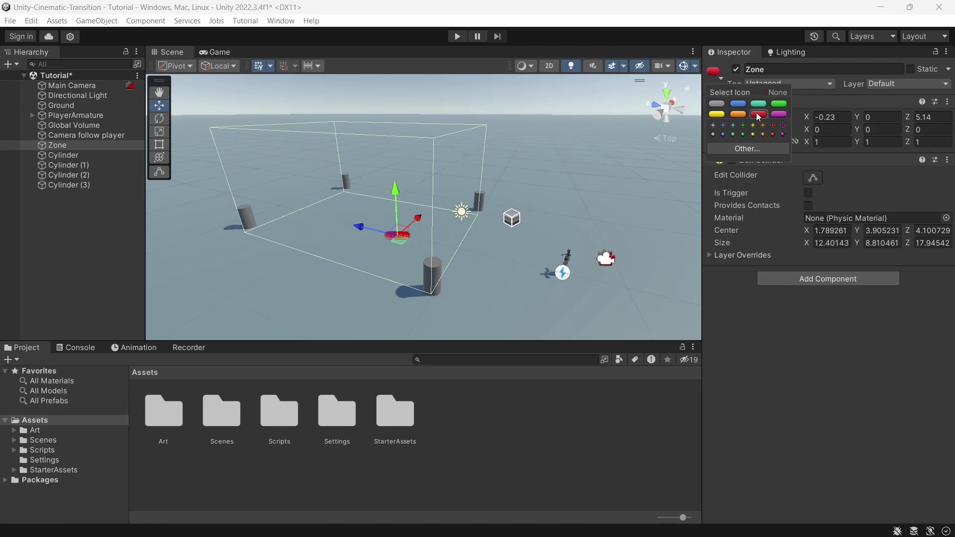
pyautogui.click(454, 226)
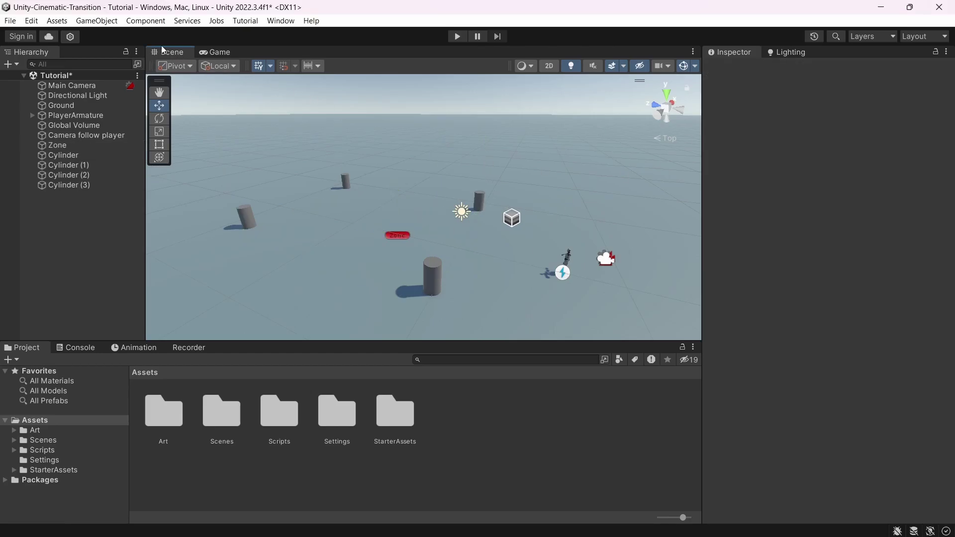
# Create a Cinemachine virtual camera named 'Zone Camera' and parent it under Zone.
pyautogui.click(105, 22)
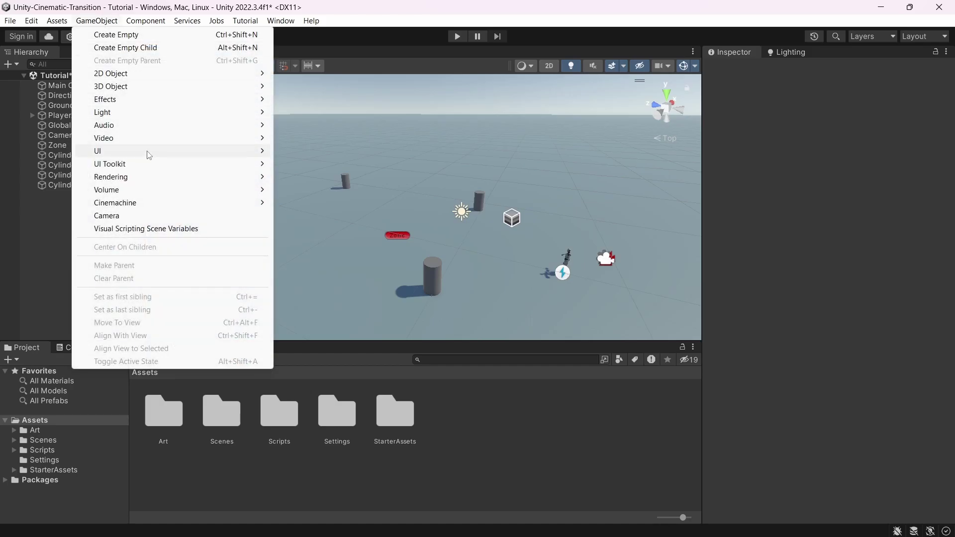
pyautogui.moveTo(130, 204)
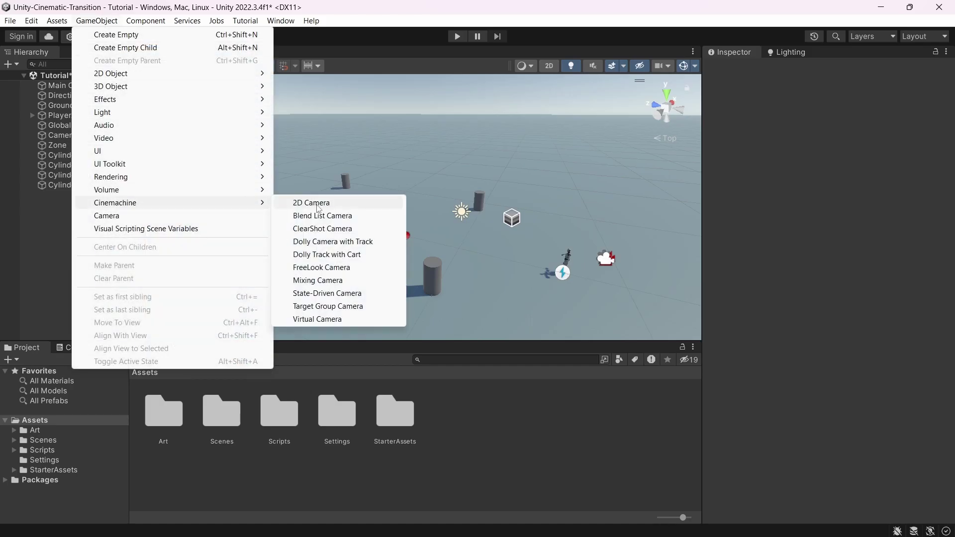
pyautogui.click(326, 321)
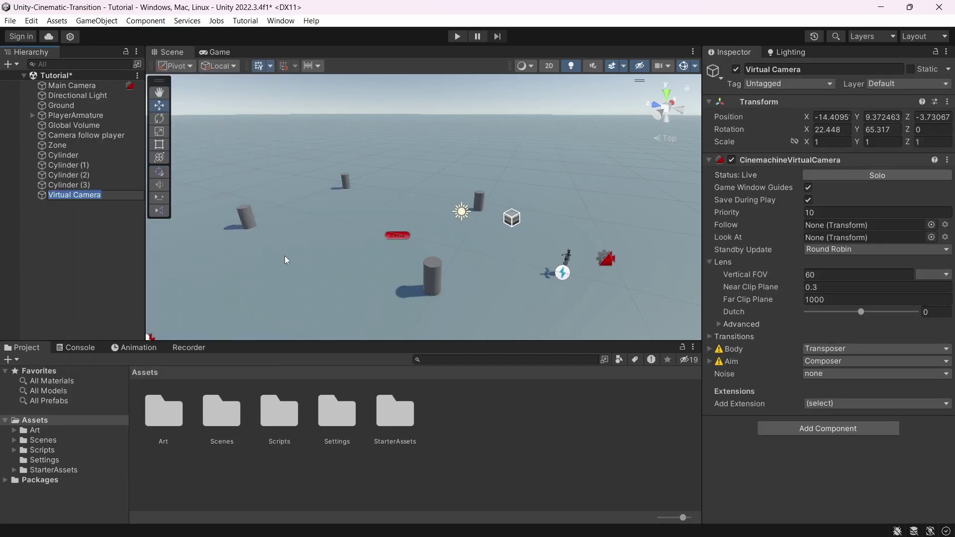
pyautogui.write('Zone Camera')
pyautogui.press('Return')
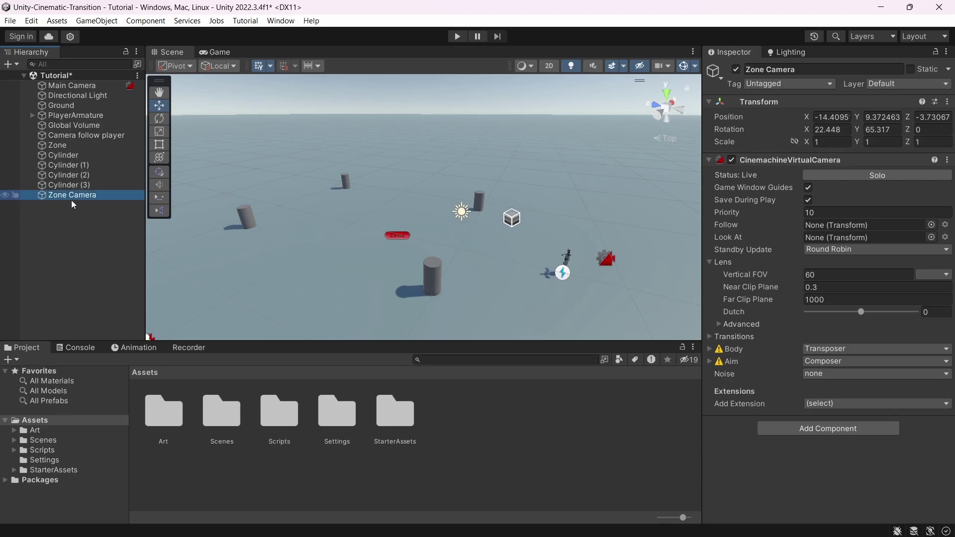
pyautogui.moveTo(70, 200); pyautogui.dragTo(61, 145)
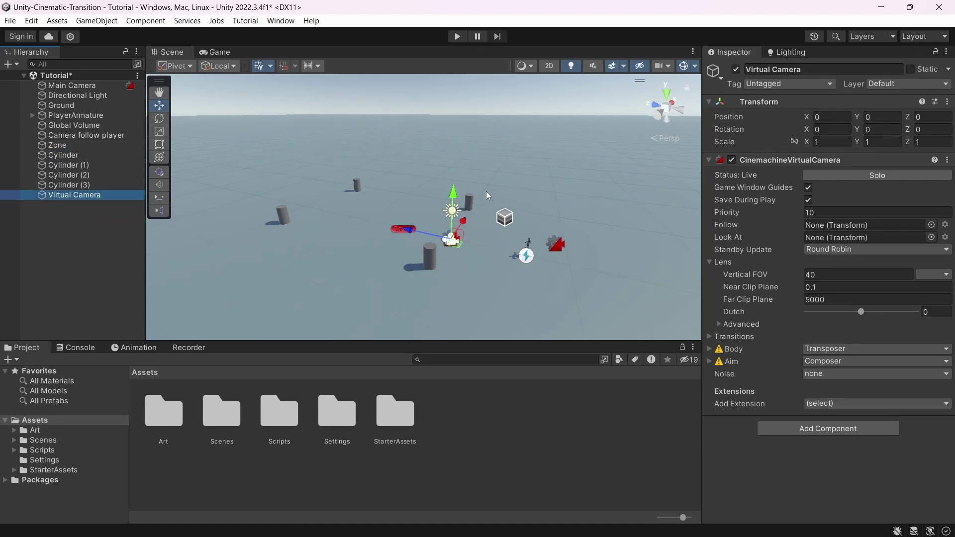
# Raise the camera high above the ground, set Look At to PlayerArmature, and preview its view.
pyautogui.moveTo(462, 251); pyautogui.dragTo(404, 230)
pyautogui.moveTo(398, 184); pyautogui.dragTo(405, 10)
pyautogui.scroll(-1, 420, 156)
pyautogui.moveTo(419, 156); pyautogui.dragTo(431, 249, button='middle')
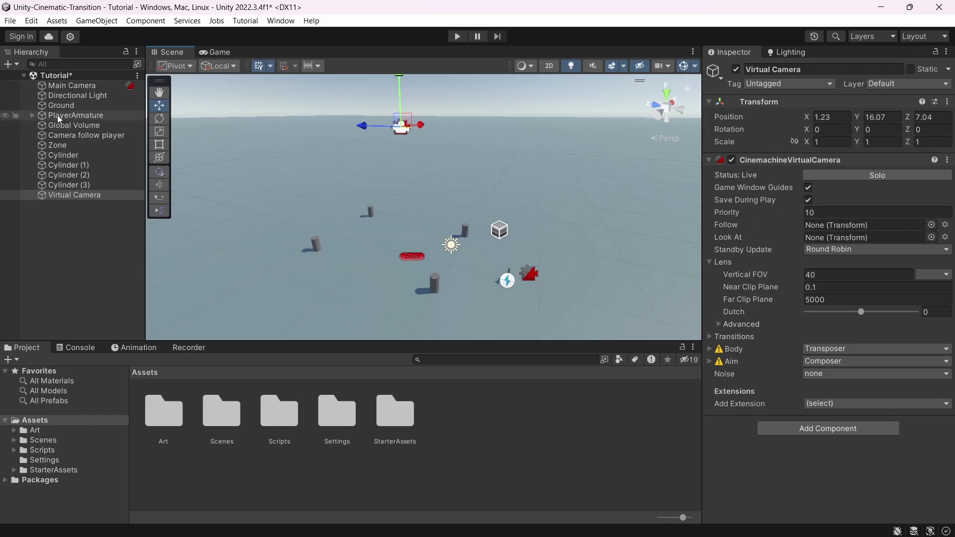
pyautogui.moveTo(59, 118); pyautogui.dragTo(851, 239)
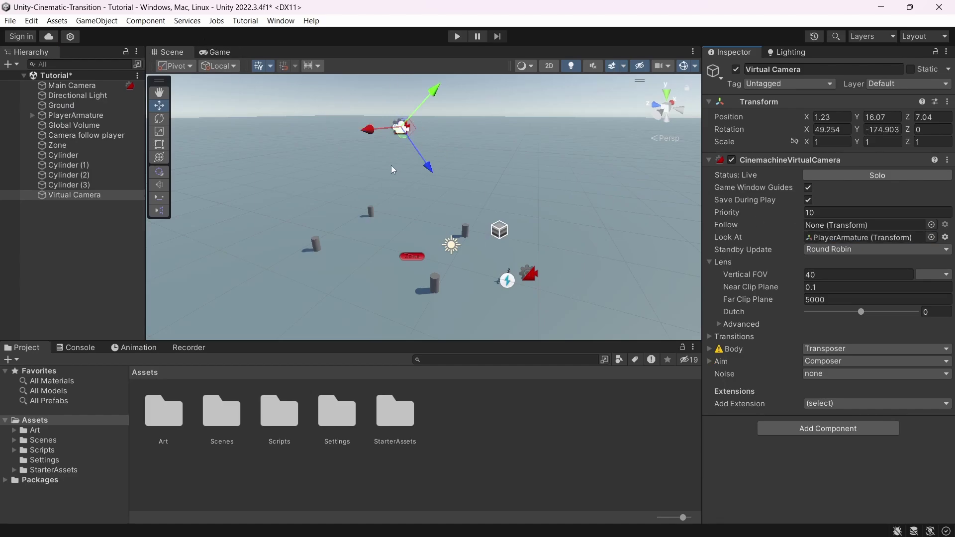
pyautogui.click(219, 53)
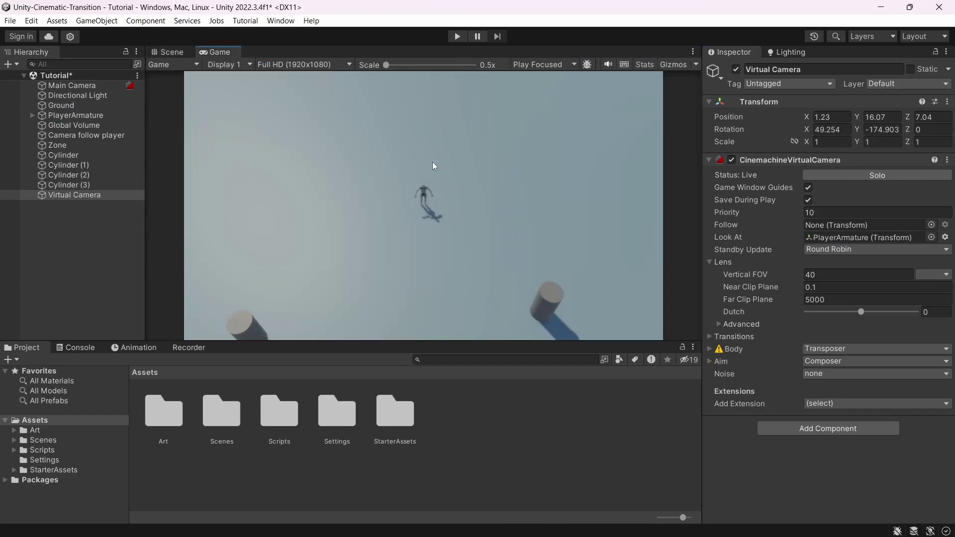
pyautogui.click(169, 53)
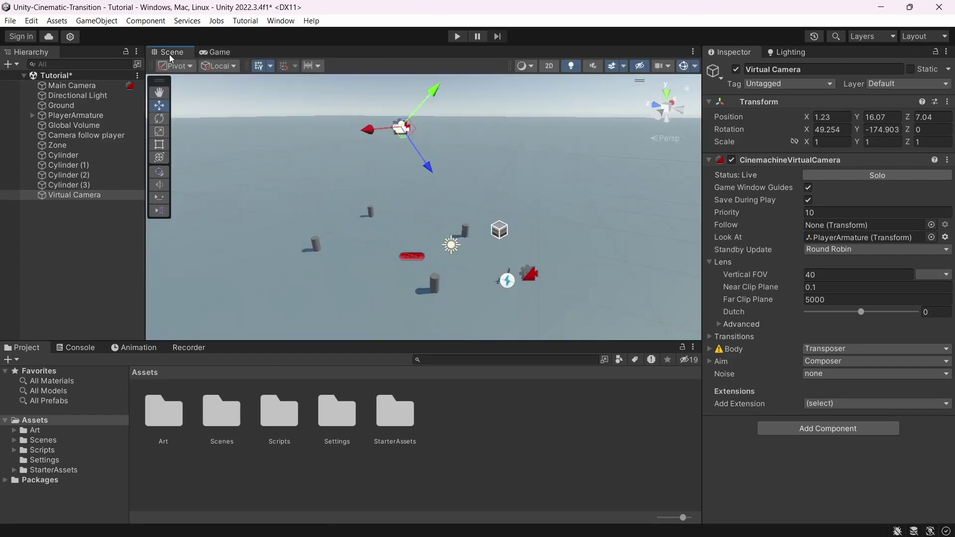
pyautogui.click(561, 245)
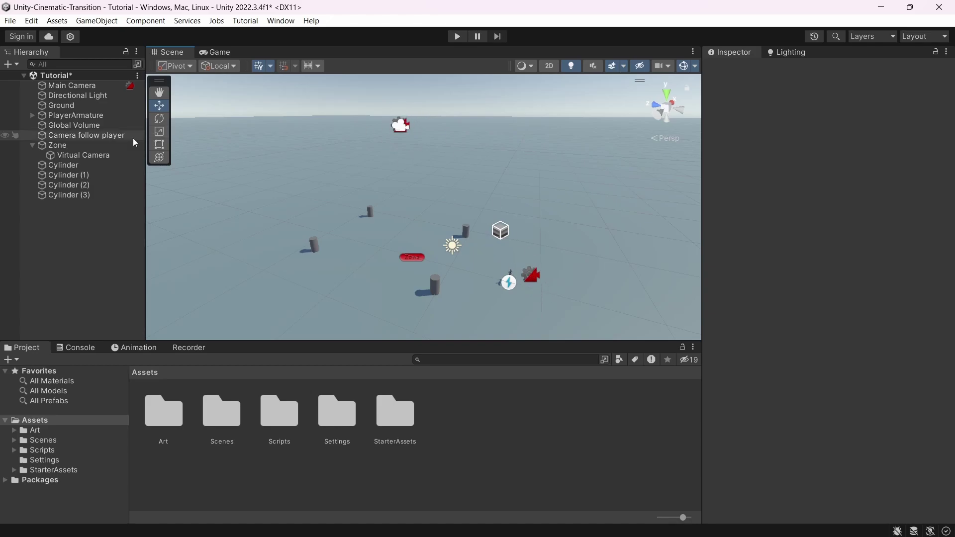
# Create a new script called CameraZoneSwitch and attach it to Zone.
pyautogui.click(71, 144)
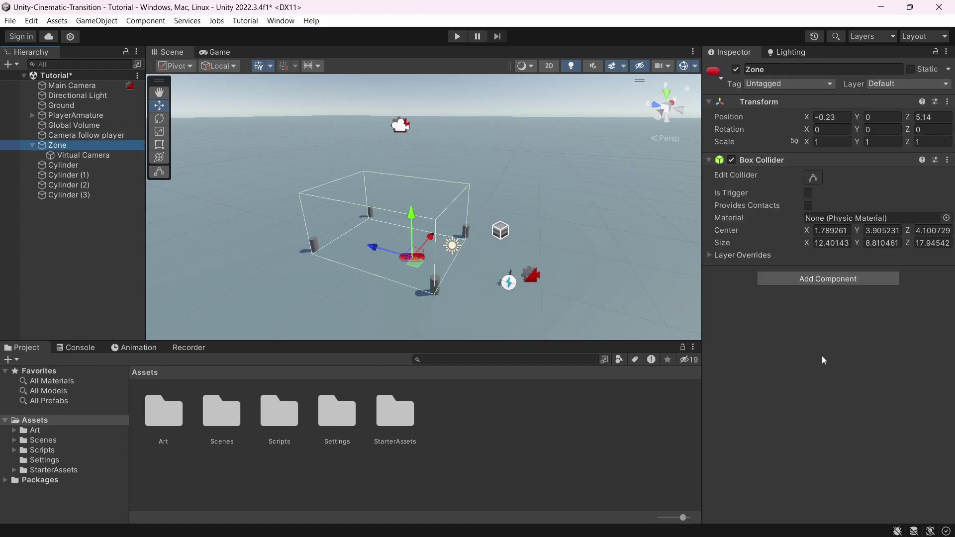
pyautogui.click(800, 279)
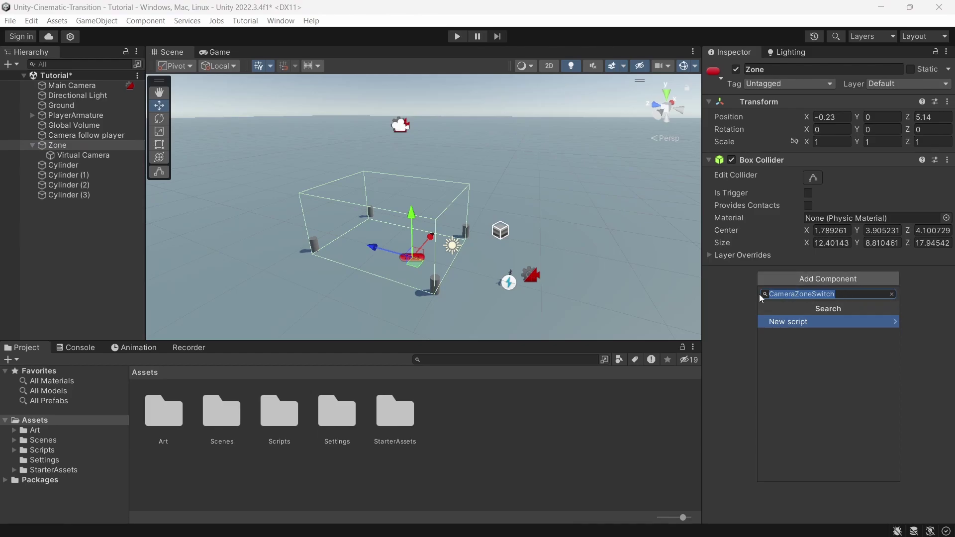
pyautogui.click(788, 321)
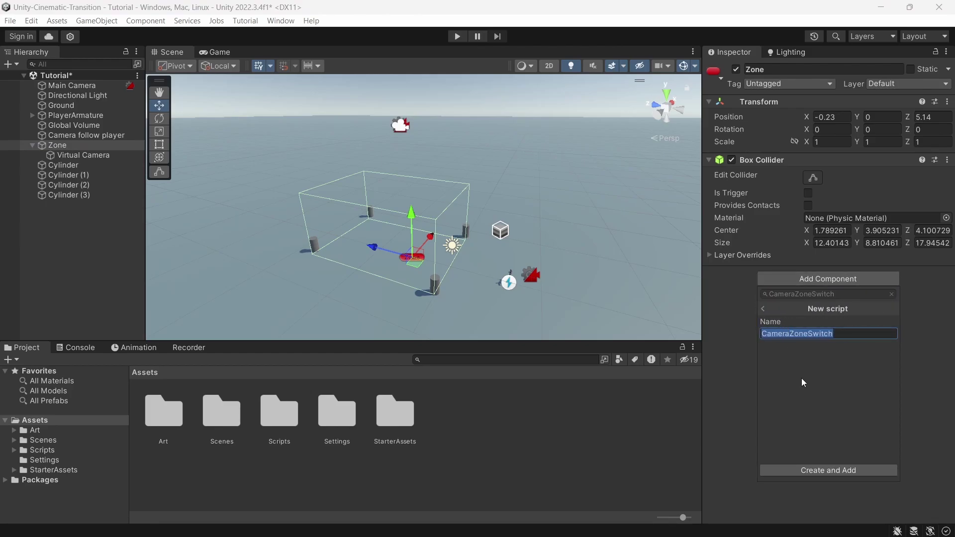
pyautogui.click(833, 473)
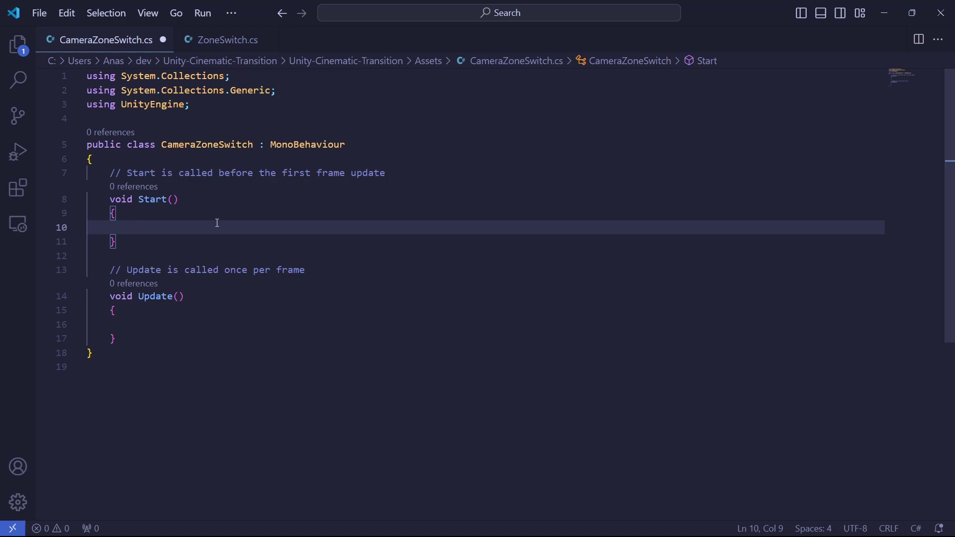
# Delete the default Start and Update methods and the System.Collections using lines.
pyautogui.hotkey('shift', 'Up')
pyautogui.hotkey('shift', 'Up')
pyautogui.hotkey('shift', 'Up')
pyautogui.hotkey('shift', 'Home')
pyautogui.press('BackSpace')
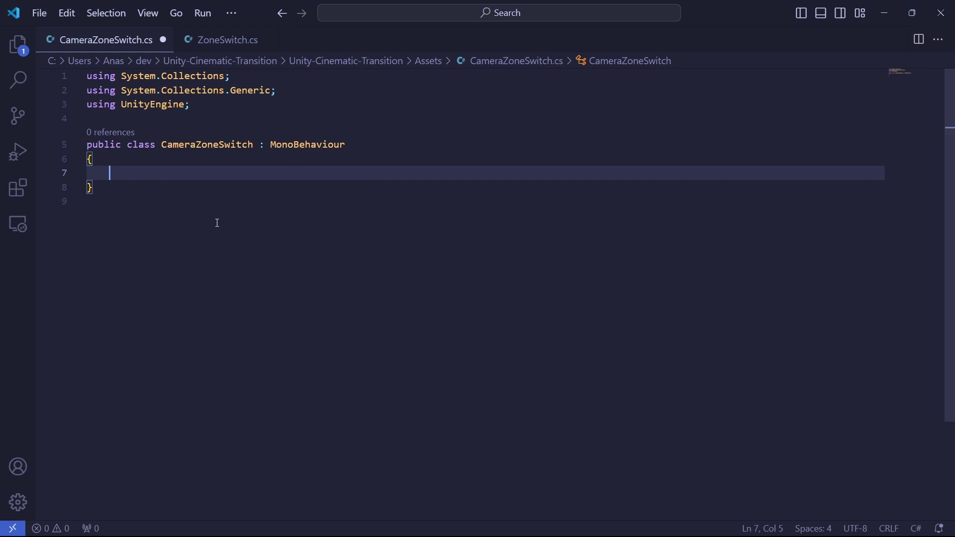
pyautogui.press('Up')
pyautogui.press('Up')
pyautogui.press('Up')
pyautogui.press('Up')
pyautogui.press('Home')
pyautogui.press('BackSpace')
pyautogui.hotkey('ctrl', 'shift', 'Home')
pyautogui.press('BackSpace')
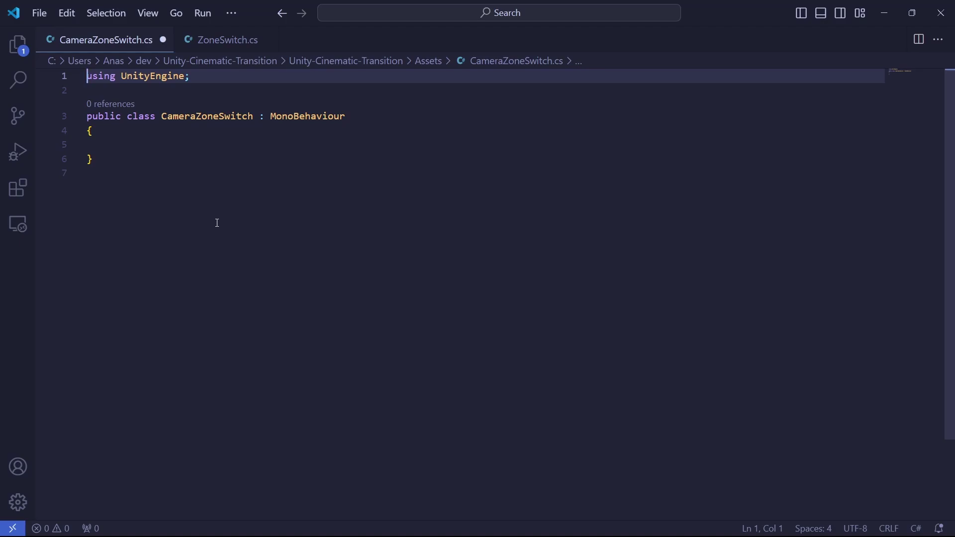
# Add using Cinemachine, serialized activator and cameraToActivate fields, and an Awake deactivating the camera.
pyautogui.hotkey('ctrl', 'z')
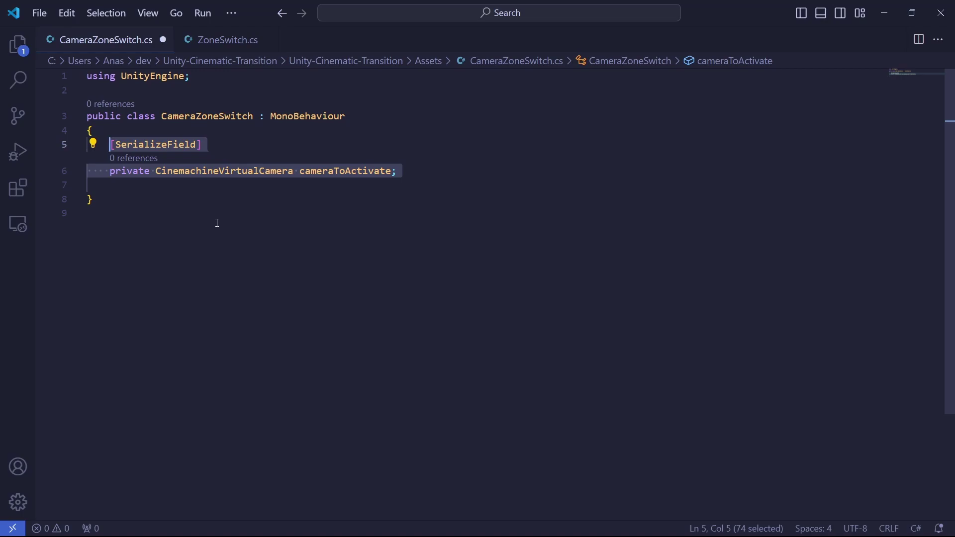
pyautogui.hotkey('ctrl', 'z')
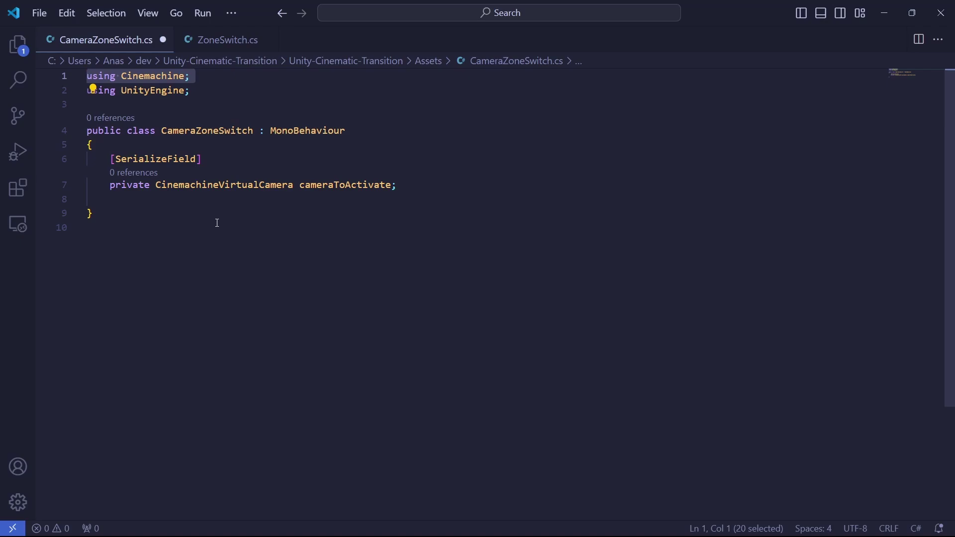
pyautogui.hotkey('ctrl', 'z')
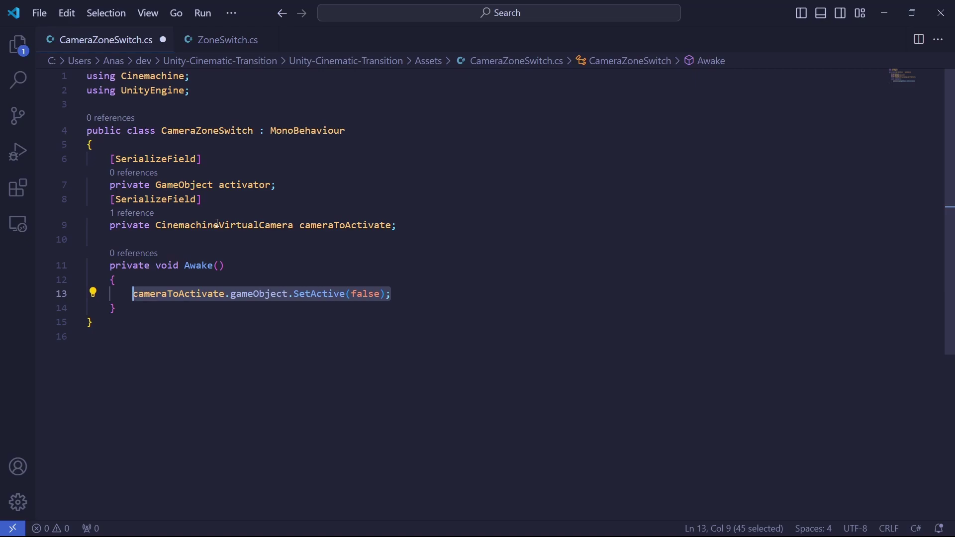
# Write OnTriggerEnter and OnTriggerExit that turn cameraToActivate on and off for the activator, then save.
pyautogui.hotkey('ctrl', 'z')
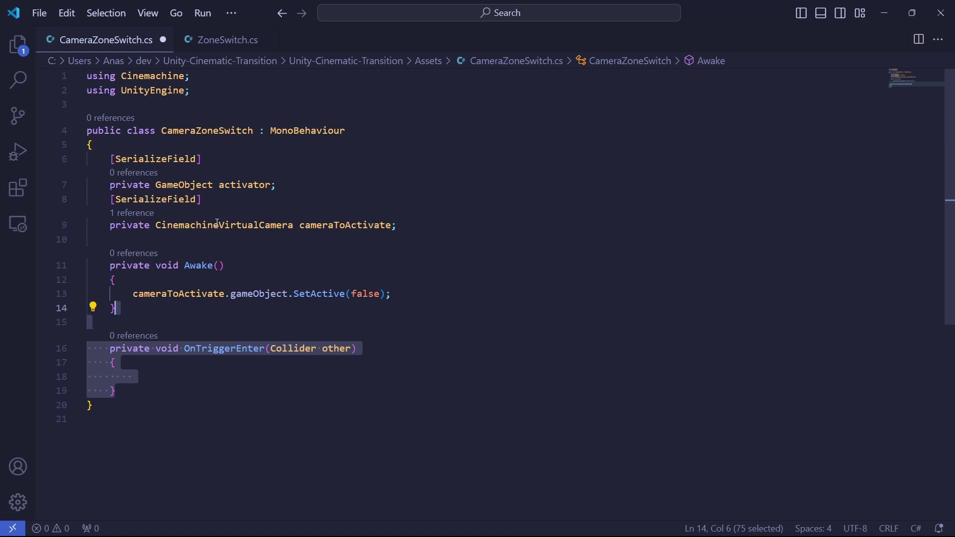
pyautogui.hotkey('ctrl', 'y')
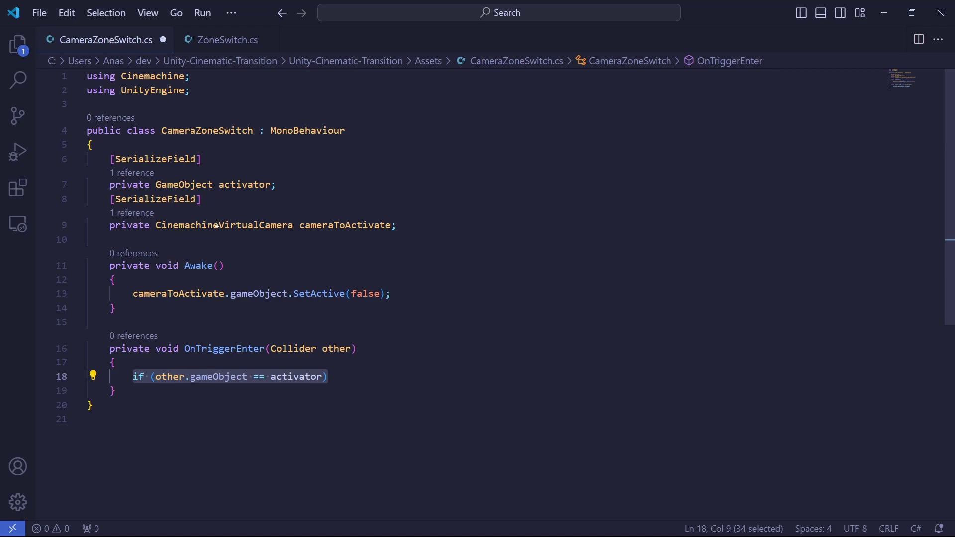
pyautogui.press('End')
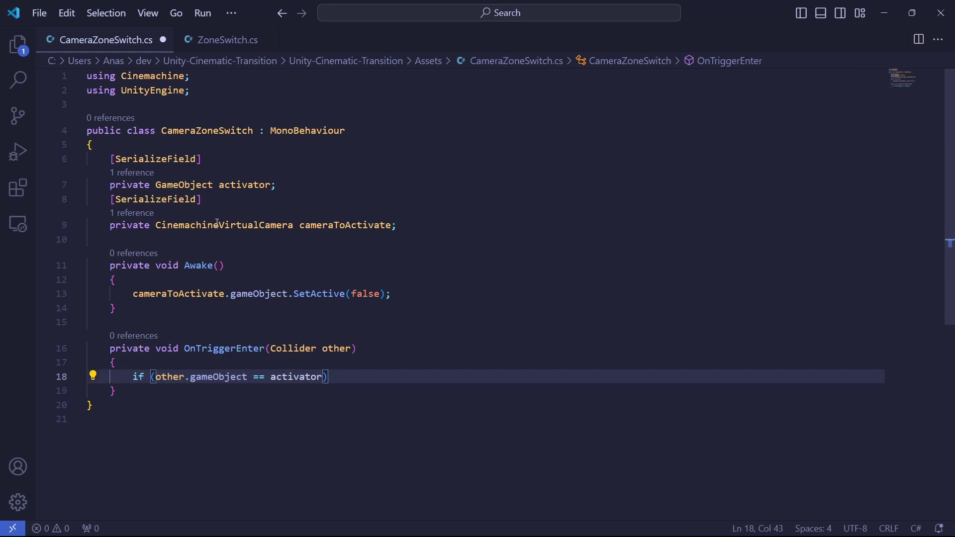
pyautogui.hotkey('ctrl', 'z')
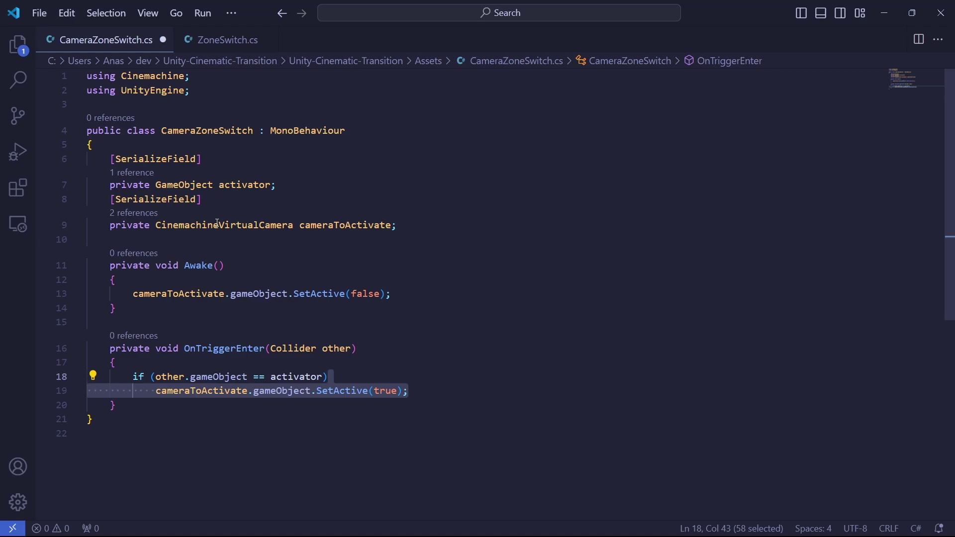
pyautogui.write('private void OnTriggerExit(Collider other)     {                           }')
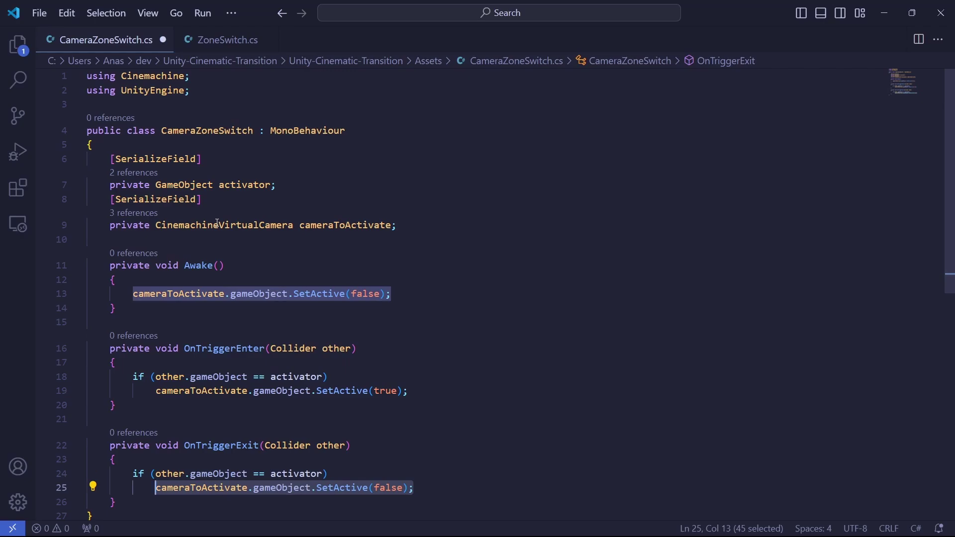
pyautogui.hotkey('ctrl', 's')
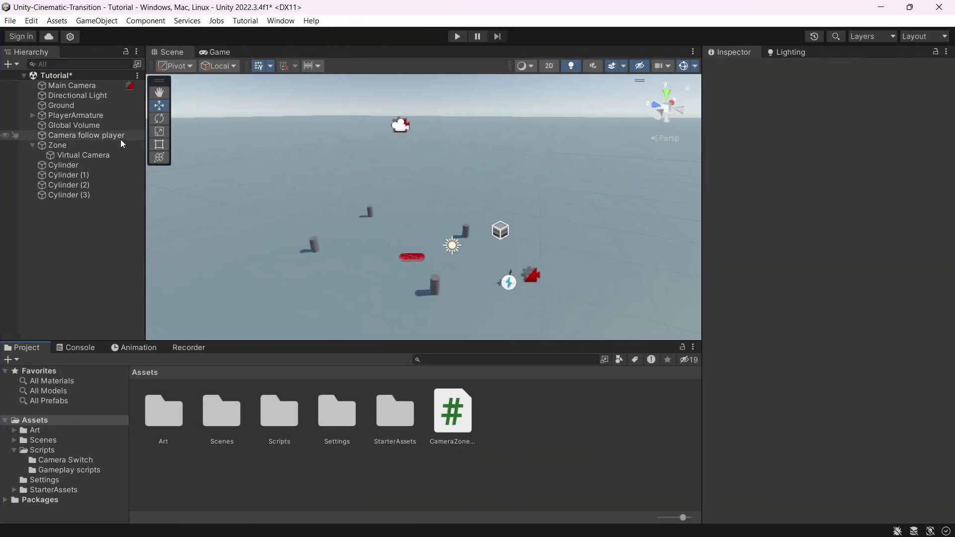
# On Zone's Camera Zone Switch, assign PlayerArmature as Activator and Virtual Camera as Camera To Activate, then play.
pyautogui.click(58, 144)
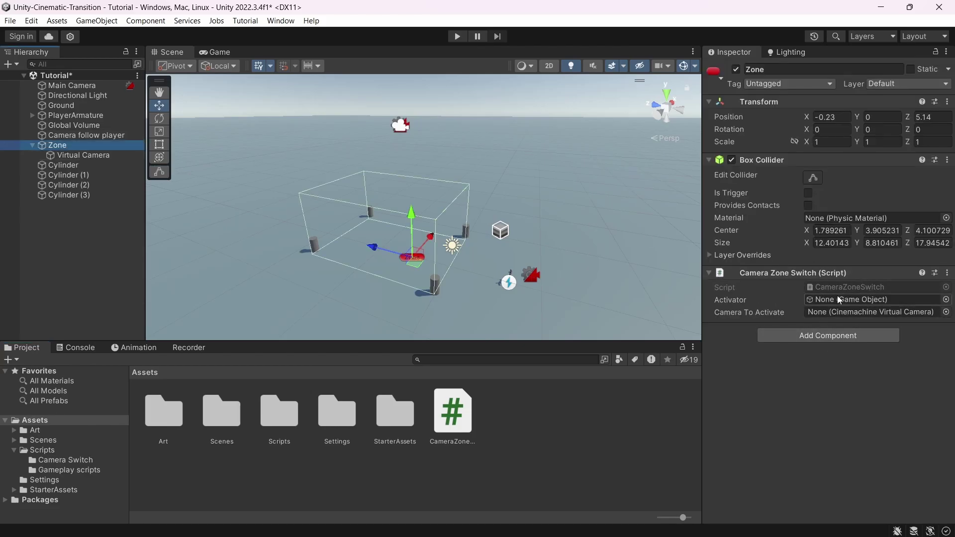
pyautogui.moveTo(64, 122); pyautogui.dragTo(873, 303)
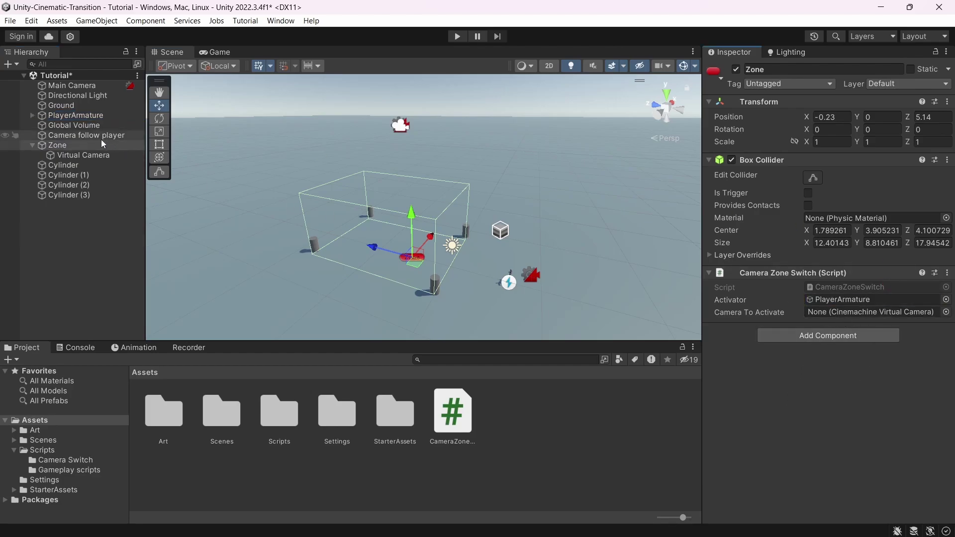
pyautogui.moveTo(83, 154); pyautogui.dragTo(861, 312)
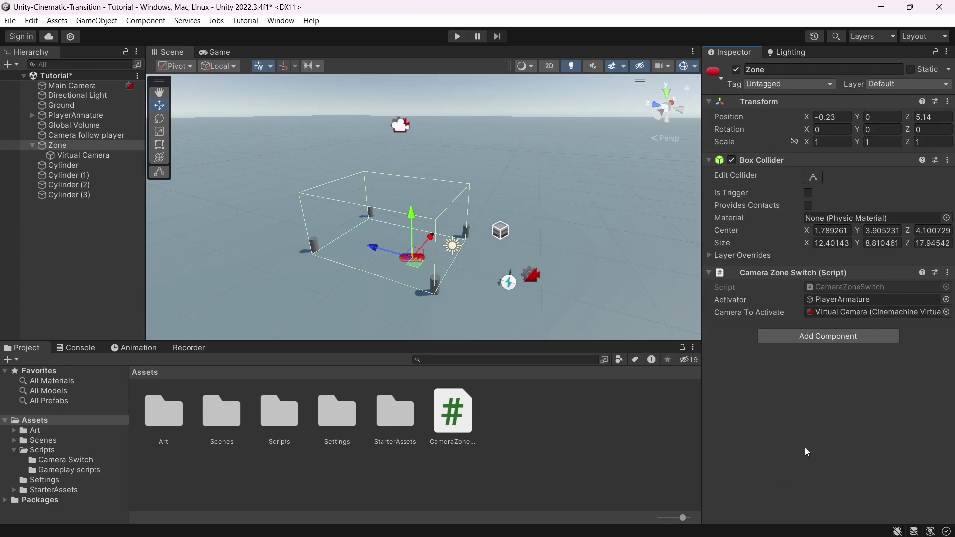
pyautogui.click(457, 36)
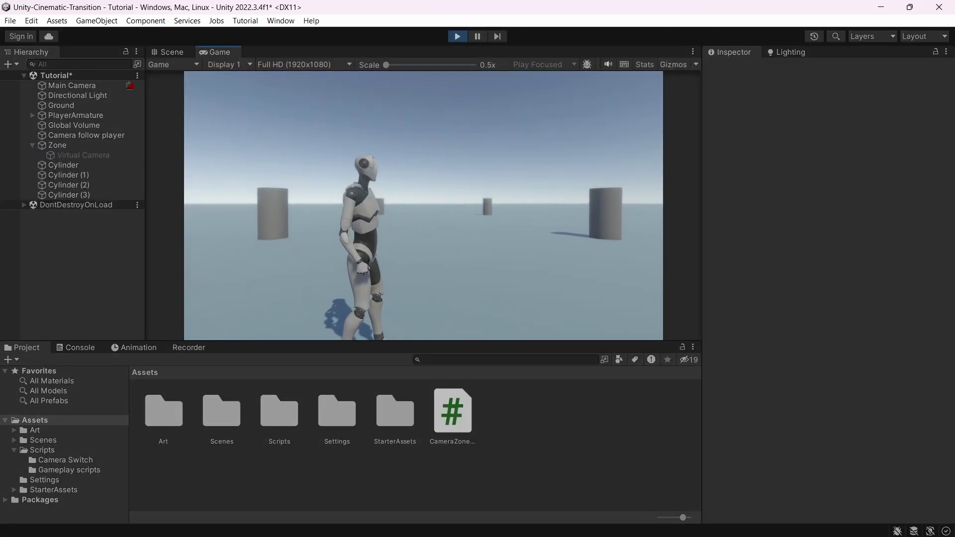
# Turn the player character and run it forward through the scene during the play test.
pyautogui.press('a')
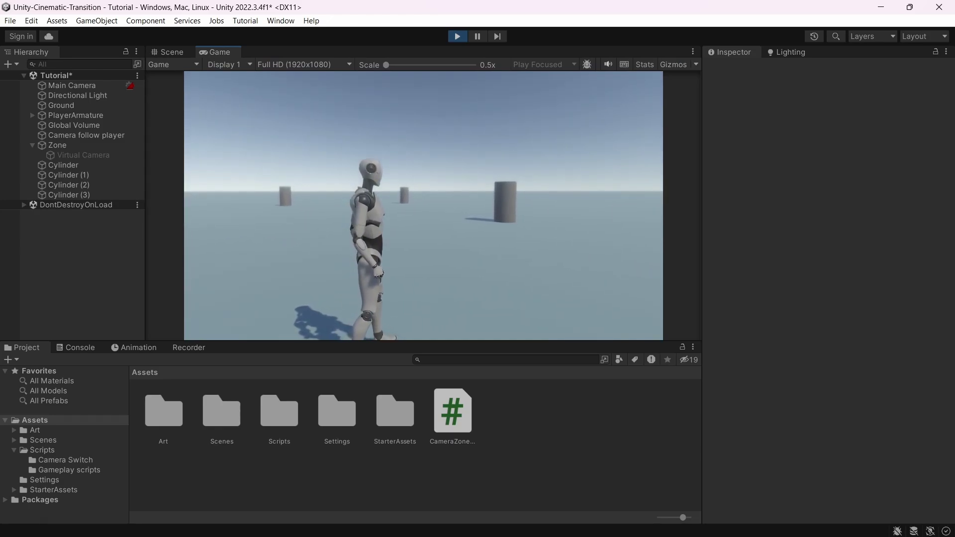
pyautogui.press('w')
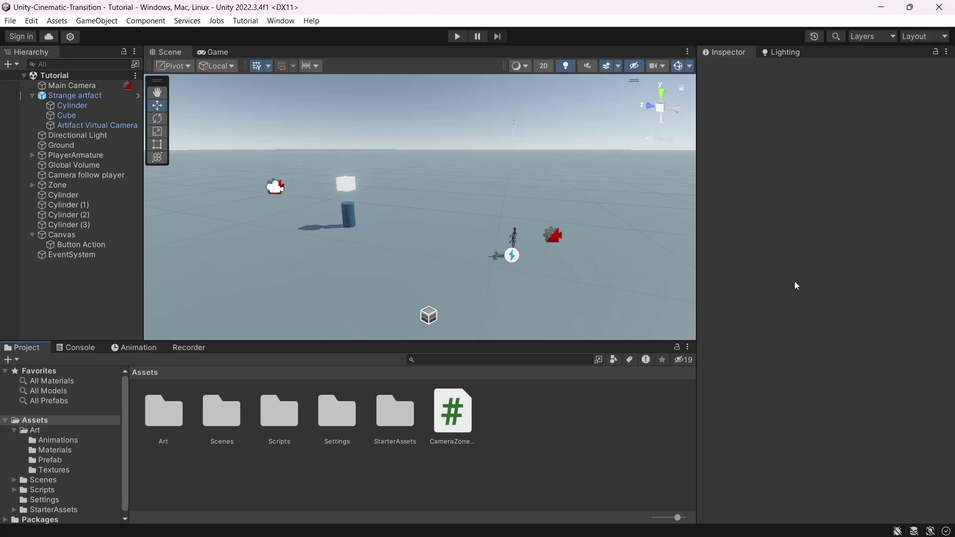
pyautogui.click(54, 236)
pyautogui.click(229, 51)
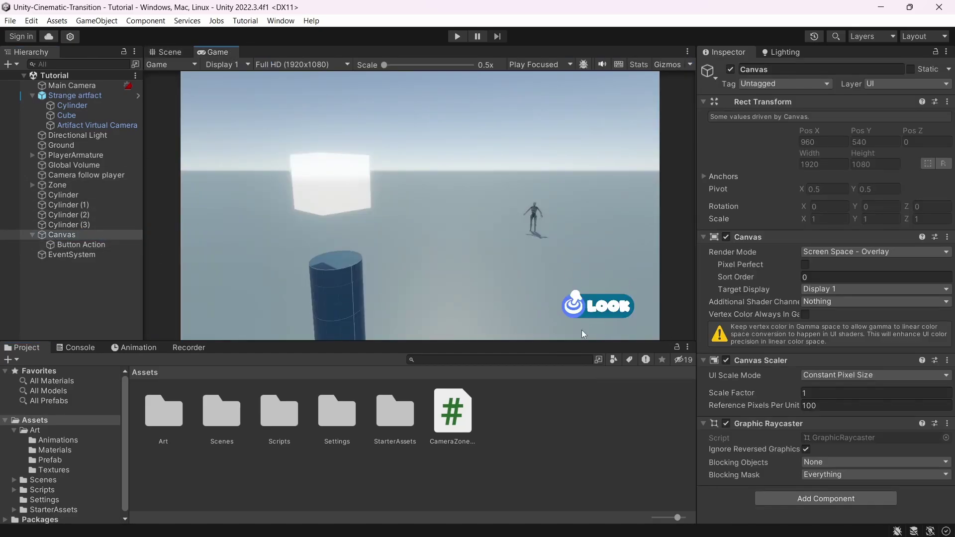
pyautogui.hotkey('ctrl', '1')
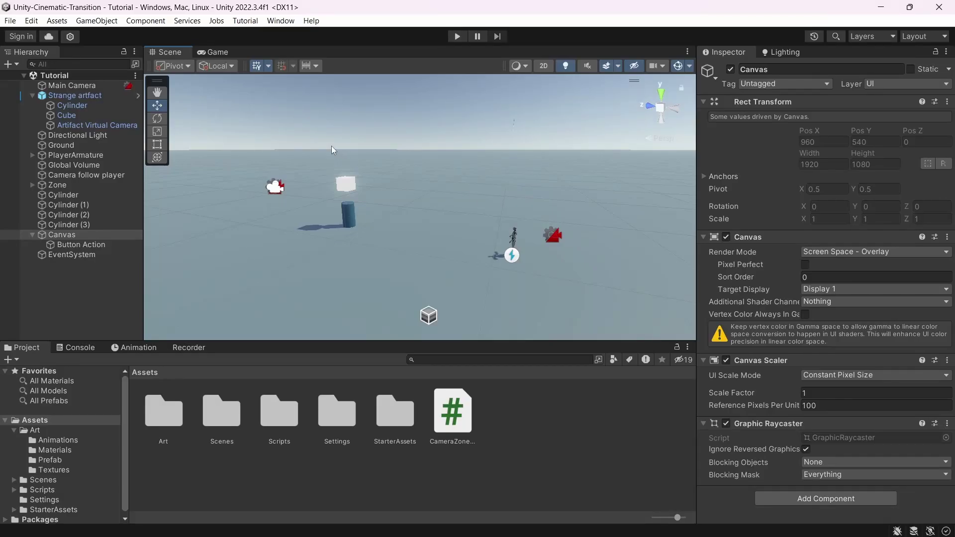
pyautogui.click(83, 99)
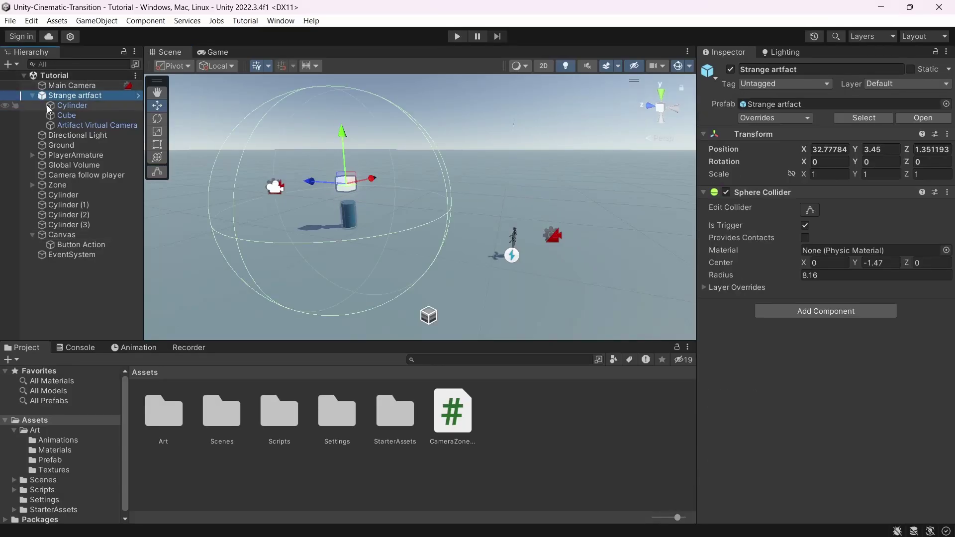
pyautogui.click(68, 105)
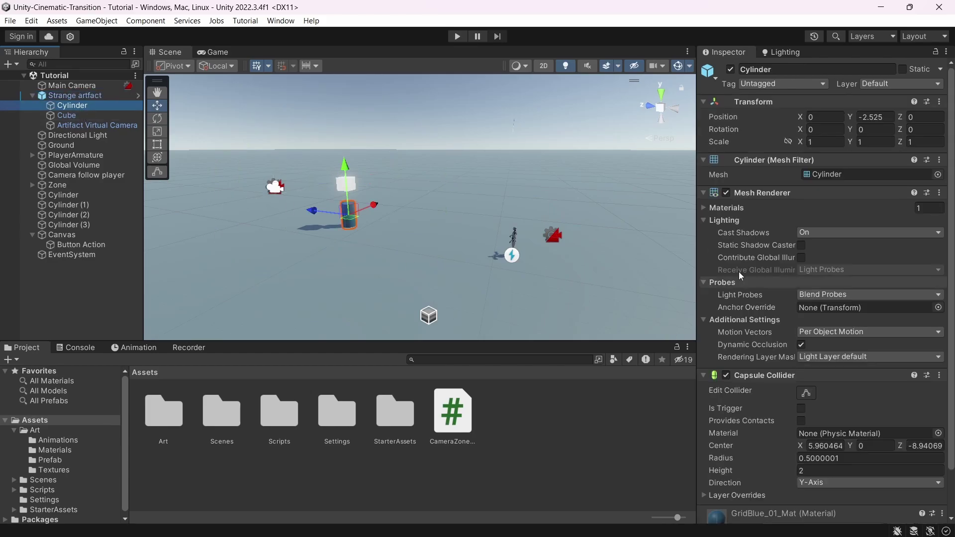
pyautogui.scroll(-2, 747, 271)
pyautogui.click(66, 116)
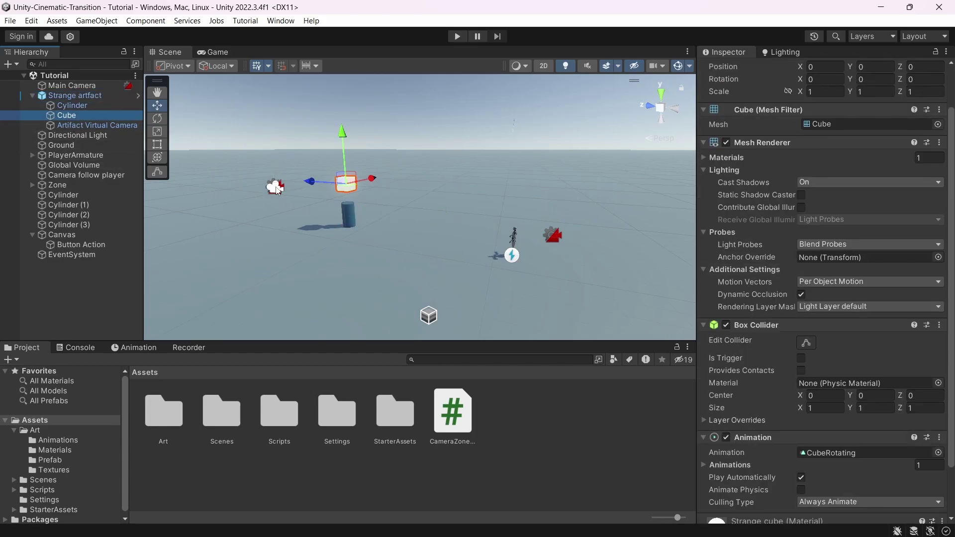
pyautogui.scroll(-2, 796, 224)
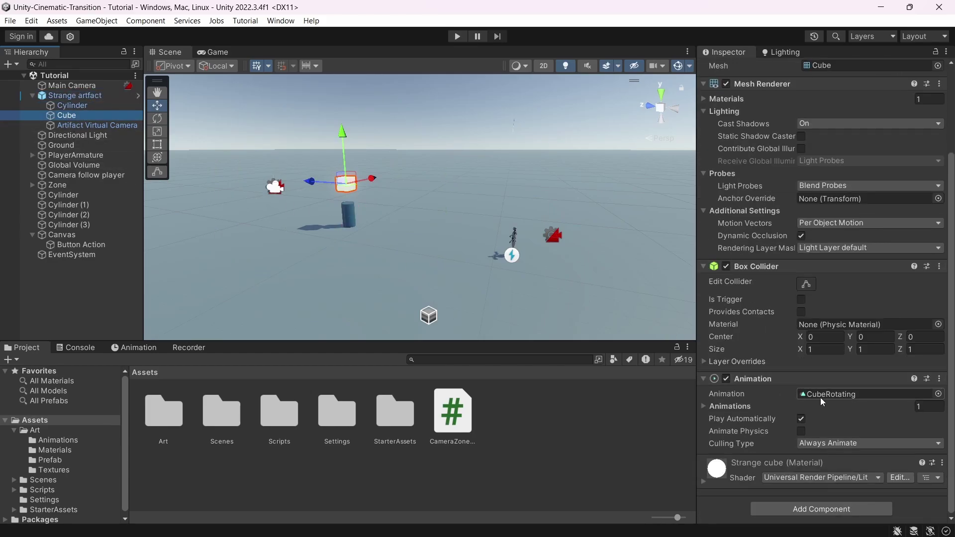
pyautogui.click(100, 125)
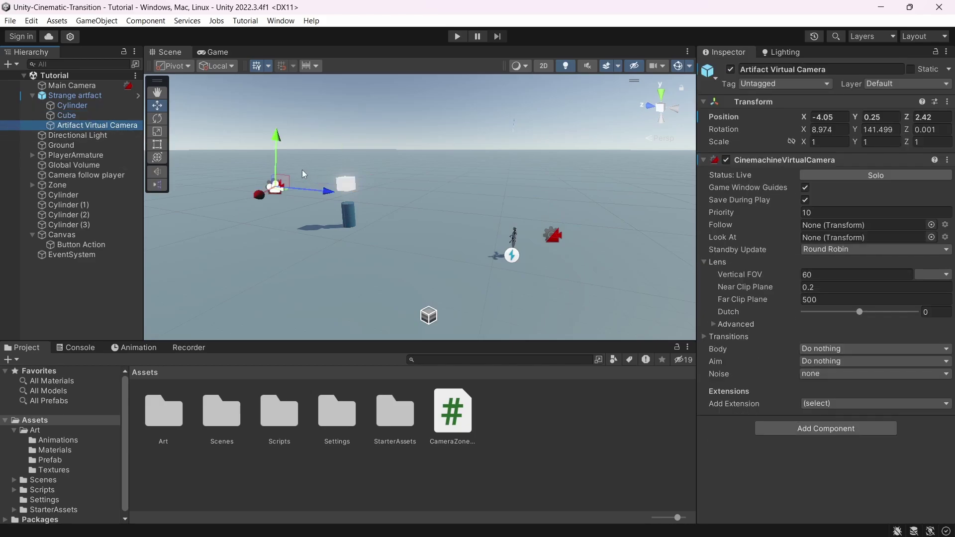
pyautogui.click(216, 52)
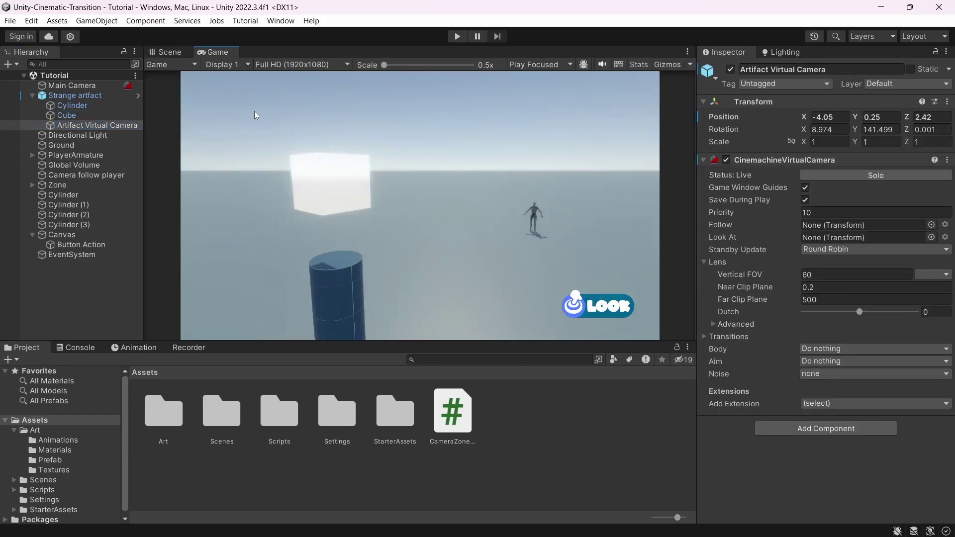
pyautogui.hotkey('ctrl', '1')
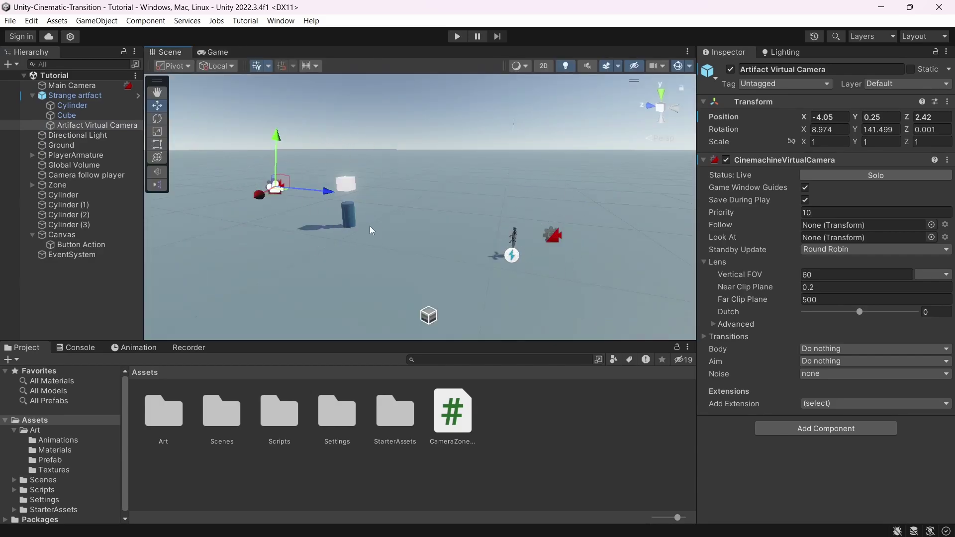
pyautogui.click(447, 120)
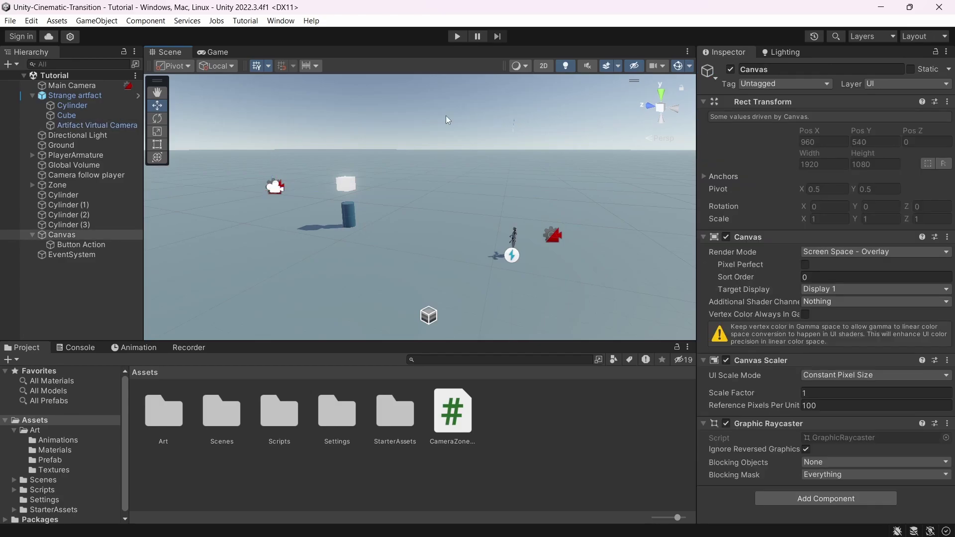
pyautogui.click(224, 52)
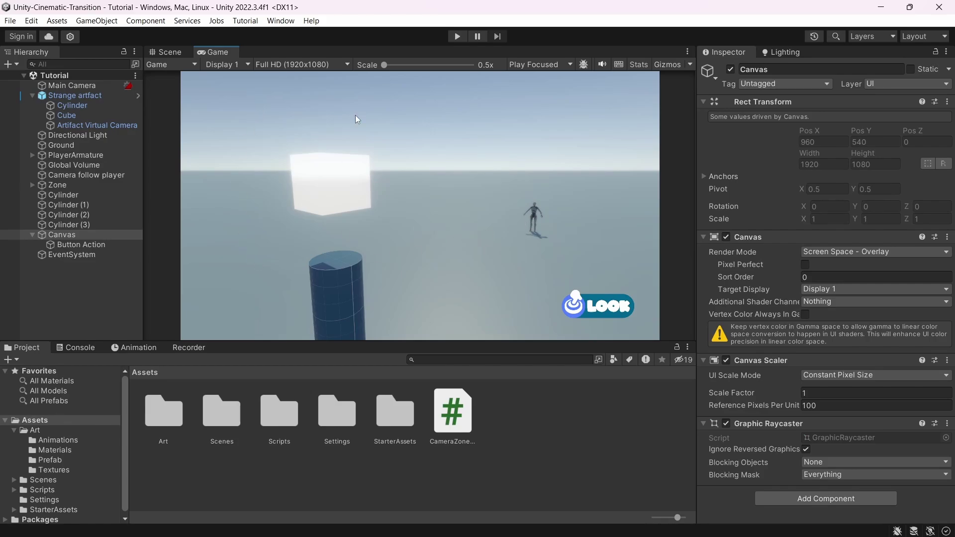
pyautogui.click(185, 51)
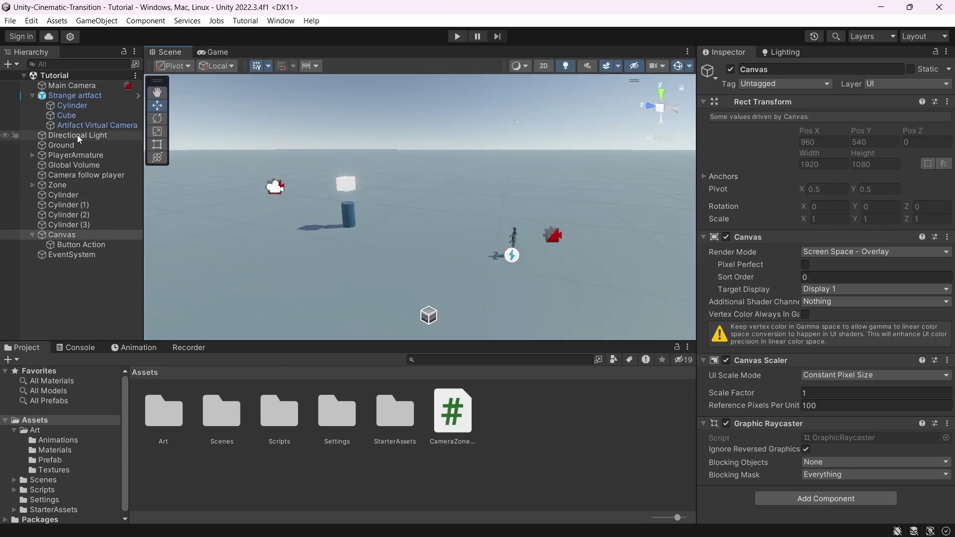
pyautogui.click(77, 98)
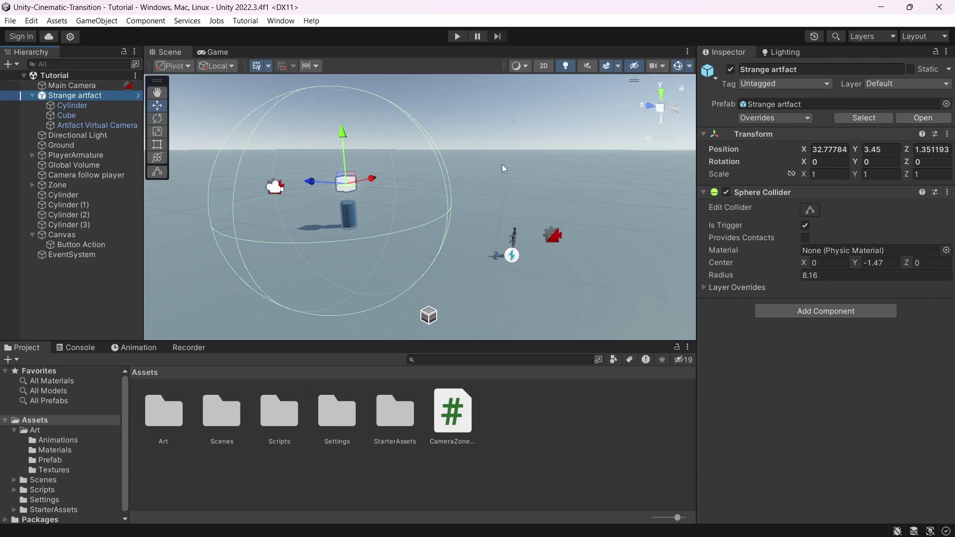
# Add a new script component named CameraButtonSwitch to the Strange artfact.
pyautogui.click(801, 313)
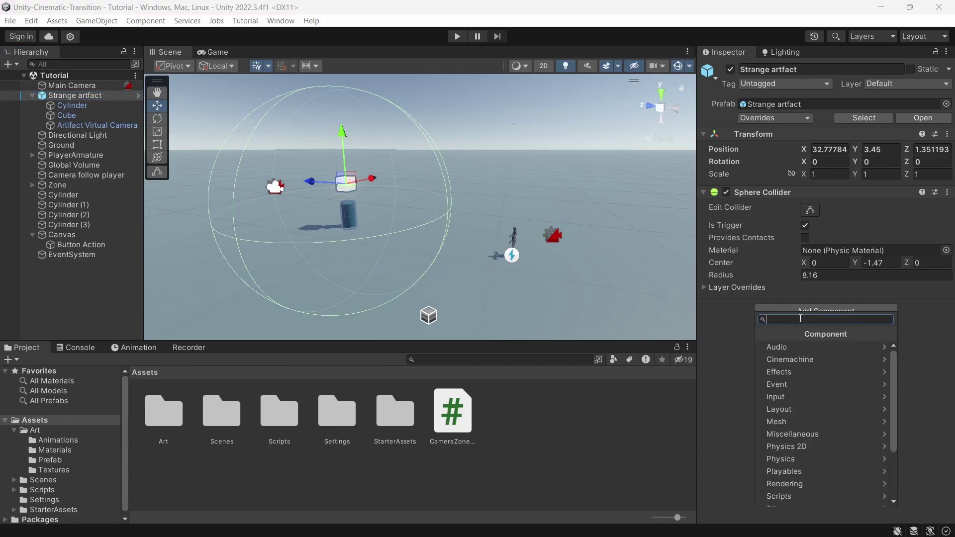
pyautogui.write('Camera')
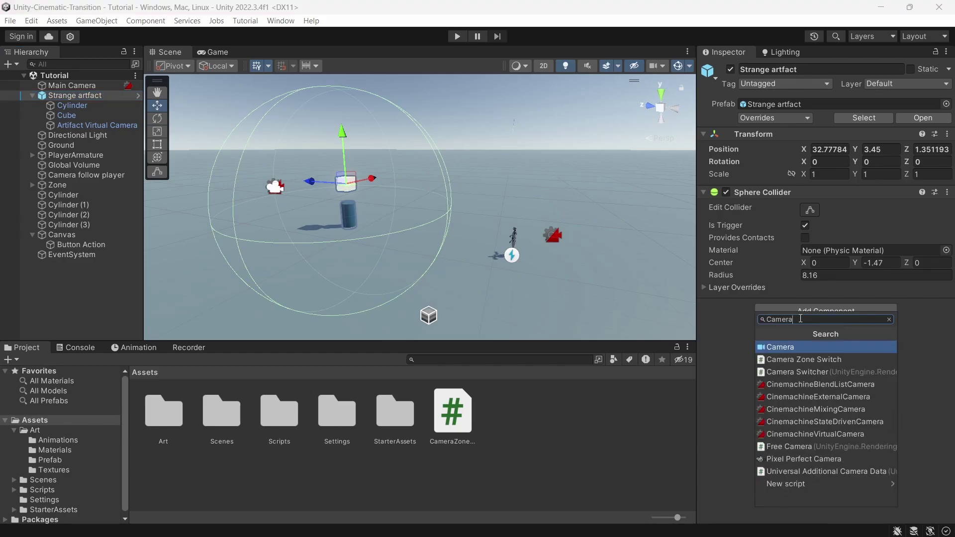
pyautogui.write('Button')
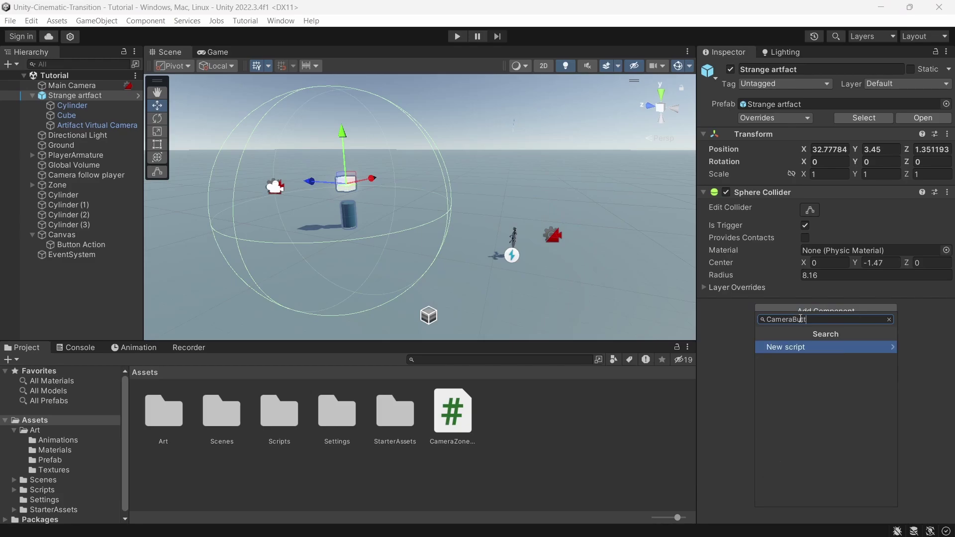
pyautogui.write('Switch')
pyautogui.press('Return')
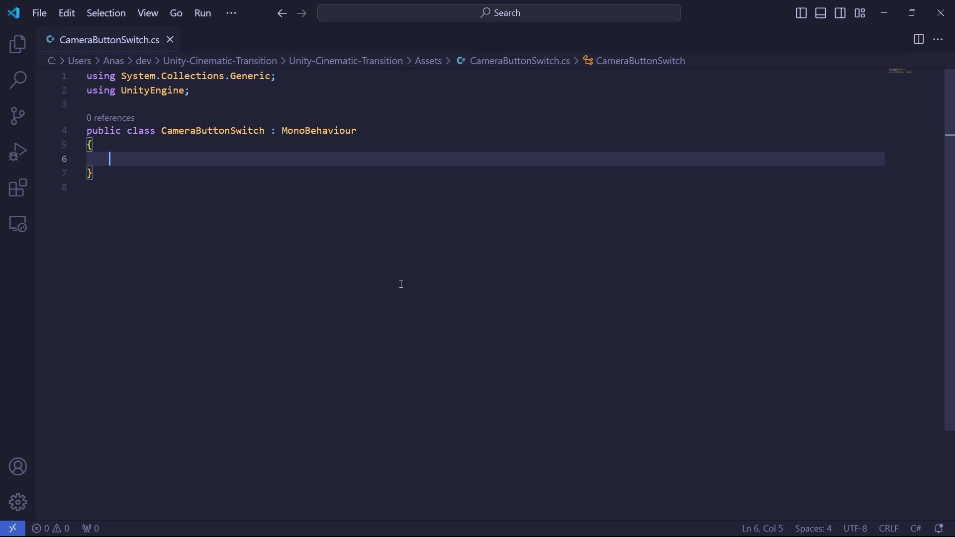
# Add the objectsToEnable list, disable its objects in Start, and add OnTriggerEnter/OnTriggerExit handlers.
pyautogui.write('void Start()     {     }')
pyautogui.write('[SerializeField]     private List<GameObject> objectsToEnable = new();')
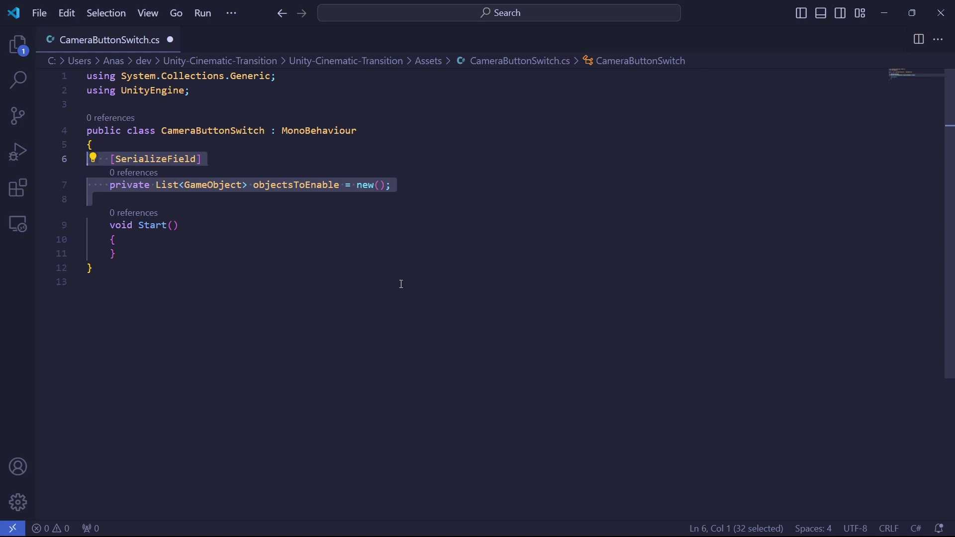
pyautogui.write('foreach (var gameObjectToEnable in objectsToEnable)         {             gameObjectToEnable.SetActive(false);         }')
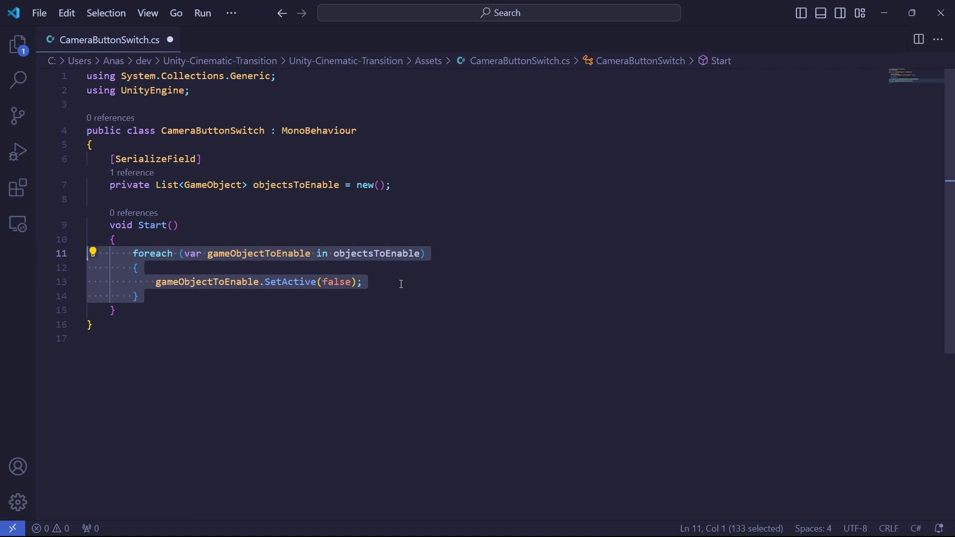
pyautogui.hotkey('ctrl', 'z')
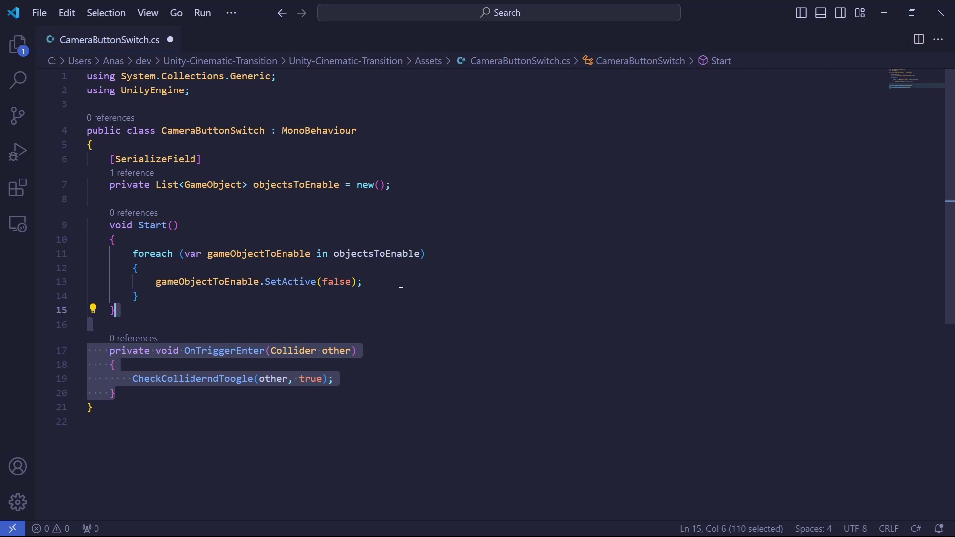
pyautogui.hotkey('ctrl', 'y')
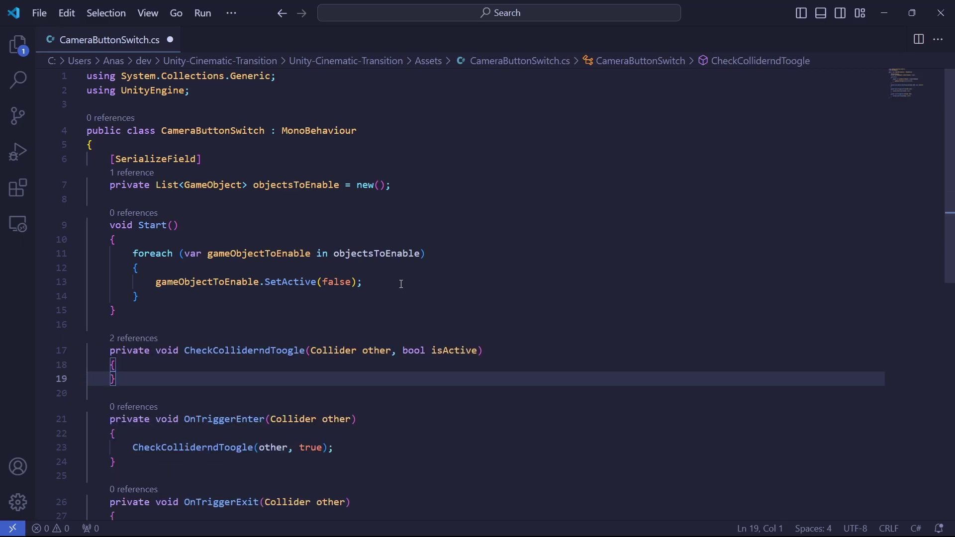
pyautogui.hotkey('ctrl', 'z')
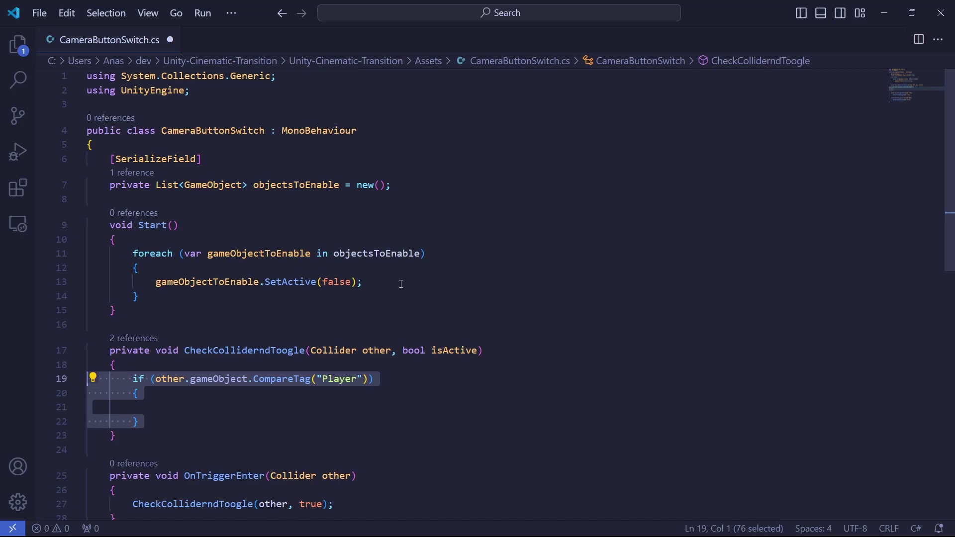
pyautogui.hotkey('ctrl', 'z')
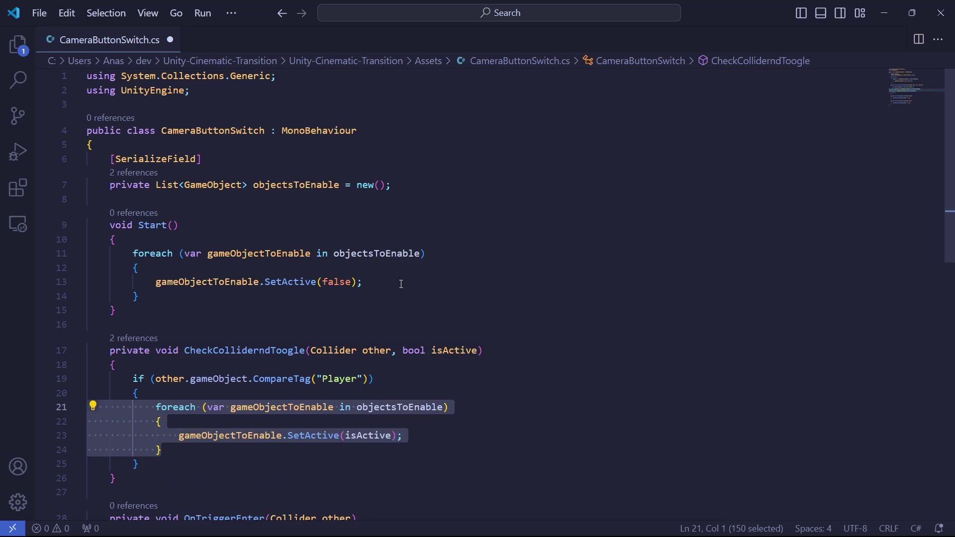
pyautogui.doubleClick(449, 351)
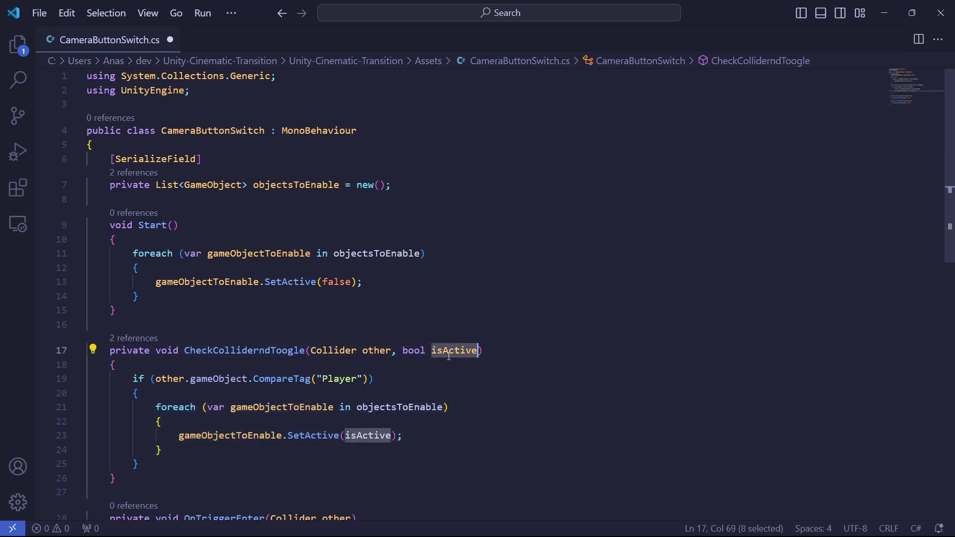
pyautogui.scroll(-2, 447, 350)
pyautogui.scroll(-3, 445, 348)
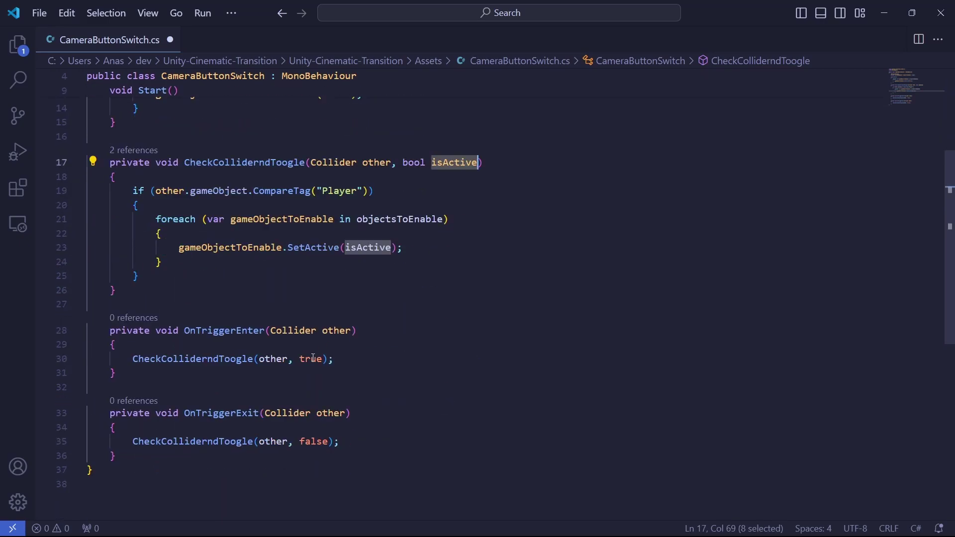
pyautogui.doubleClick(314, 359)
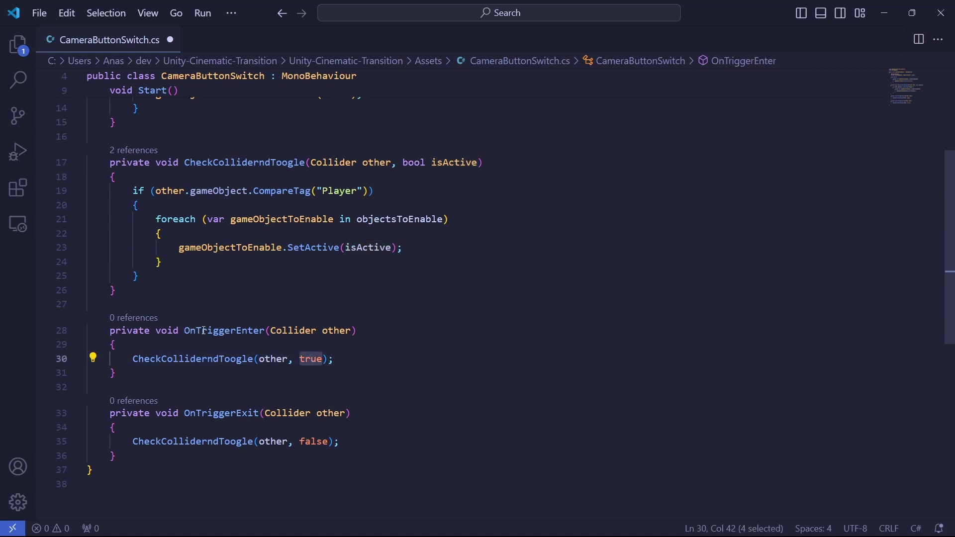
pyautogui.doubleClick(314, 442)
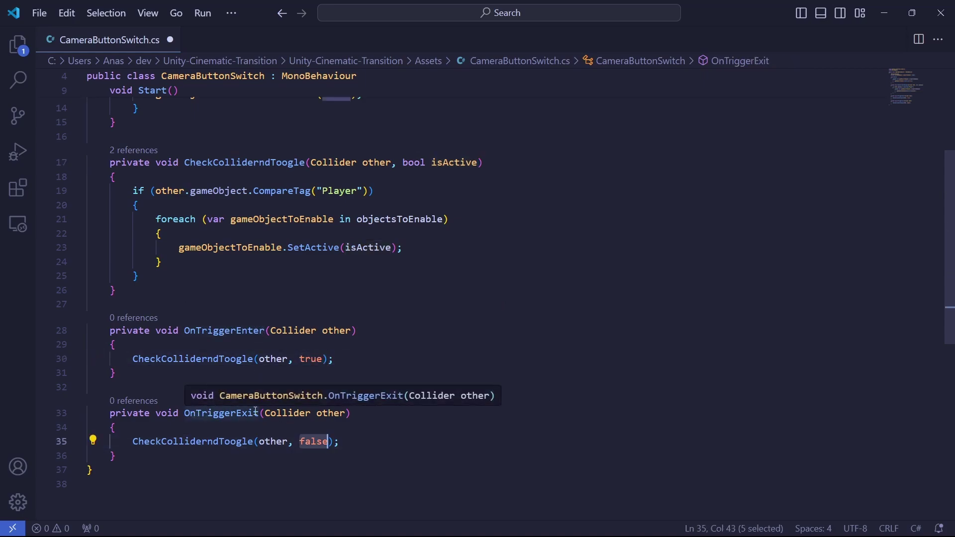
pyautogui.scroll(1, 256, 412)
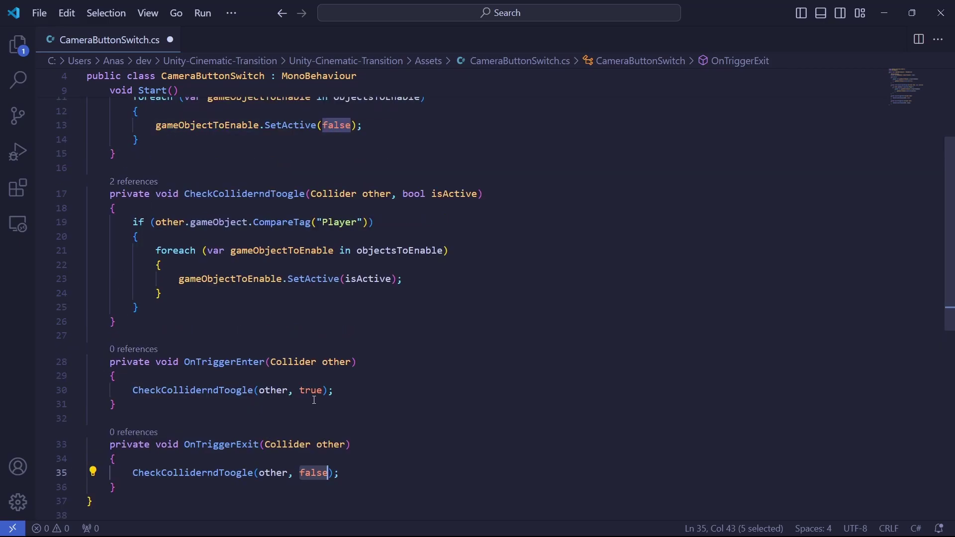
pyautogui.moveTo(181, 223); pyautogui.dragTo(371, 224)
pyautogui.click(318, 279)
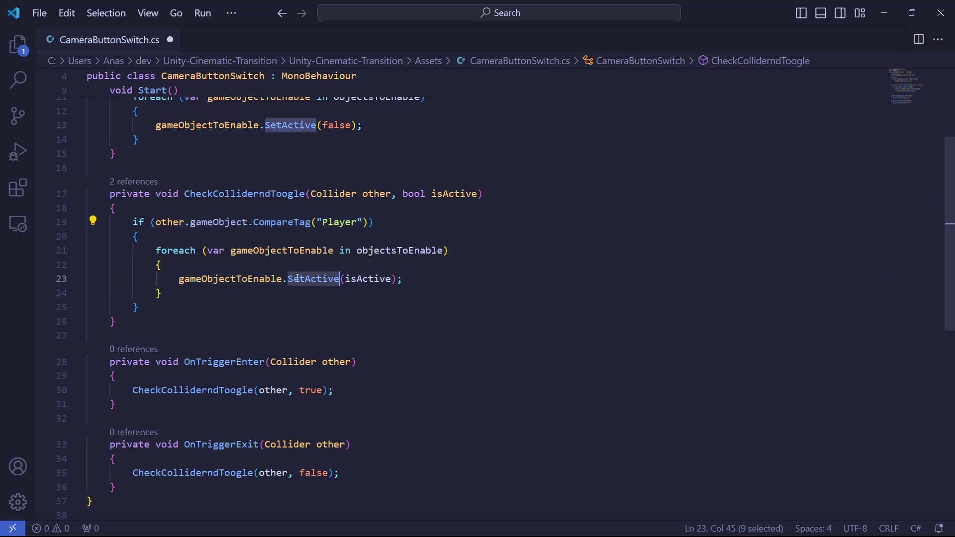
pyautogui.doubleClick(369, 279)
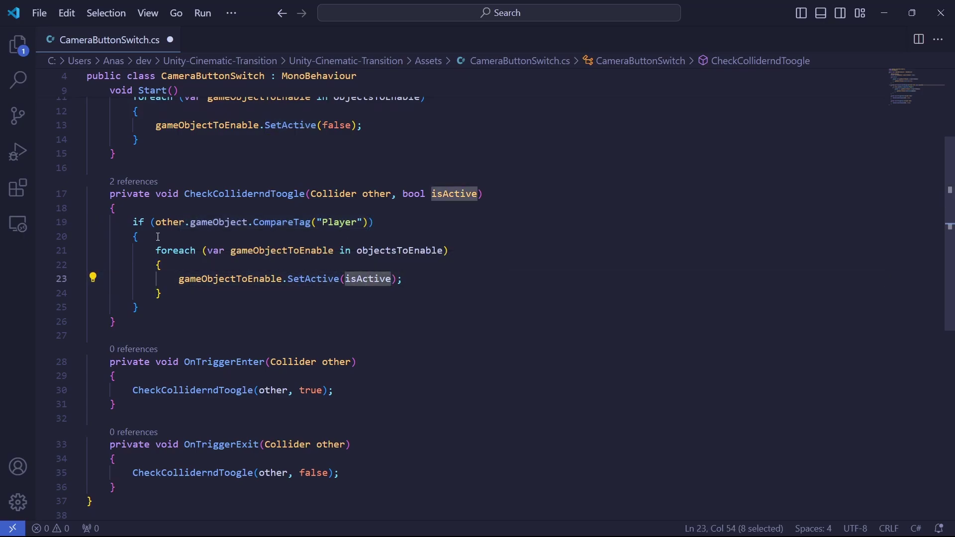
pyautogui.doubleClick(189, 444)
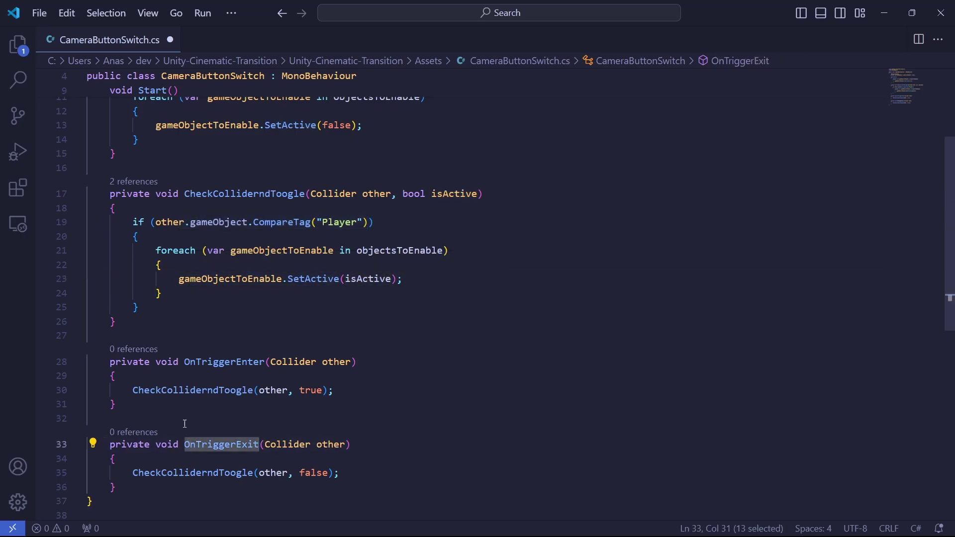
pyautogui.click(146, 464)
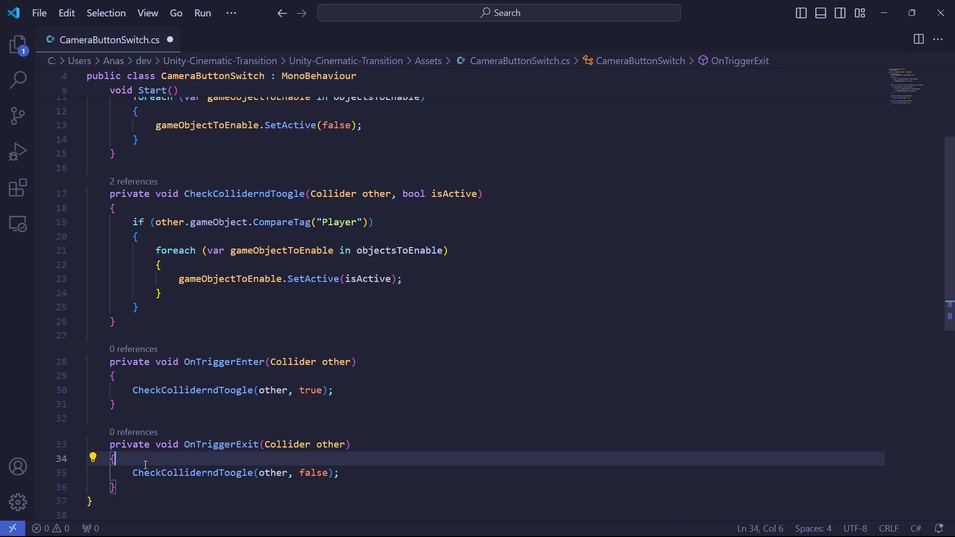
pyautogui.doubleClick(155, 474)
pyautogui.doubleClick(324, 474)
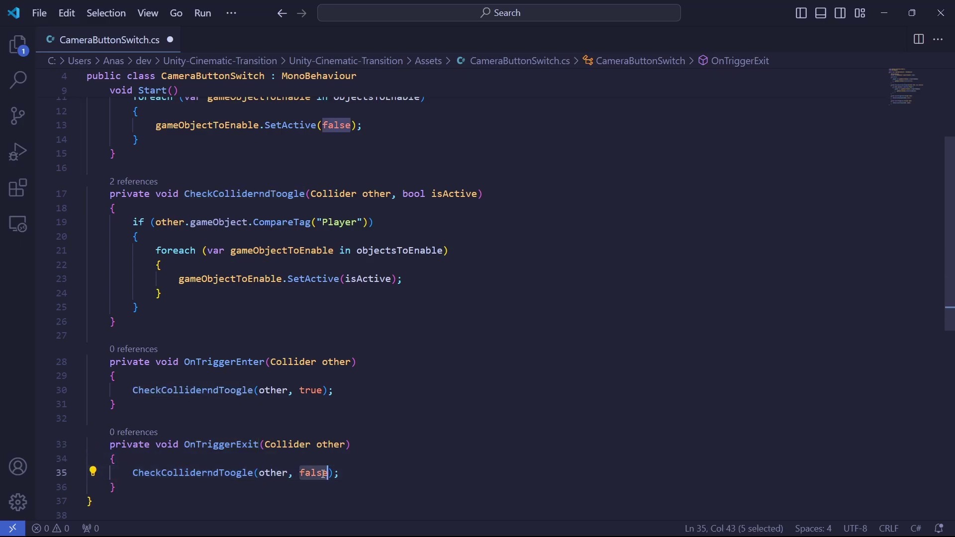
pyautogui.moveTo(357, 226); pyautogui.dragTo(217, 224)
pyautogui.doubleClick(371, 280)
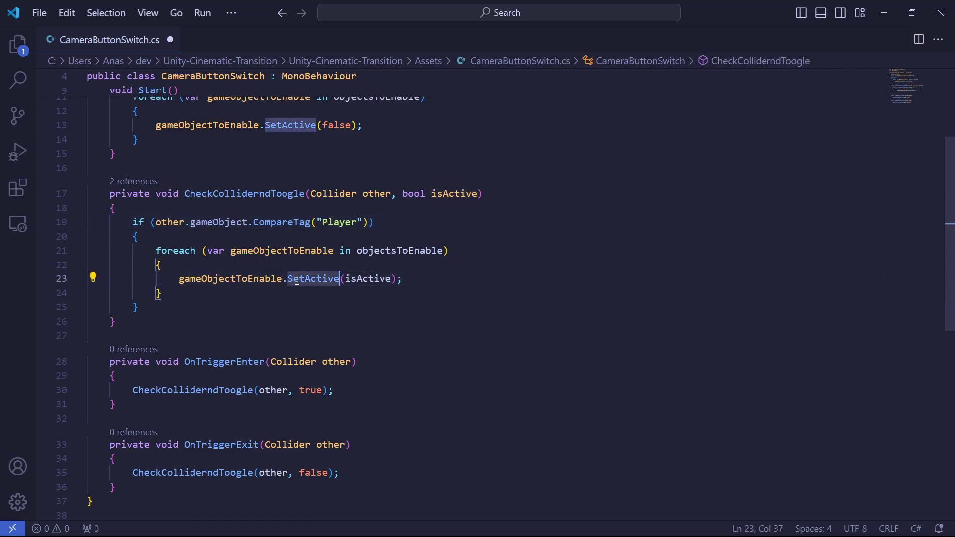
pyautogui.click(371, 279)
pyautogui.doubleClick(371, 279)
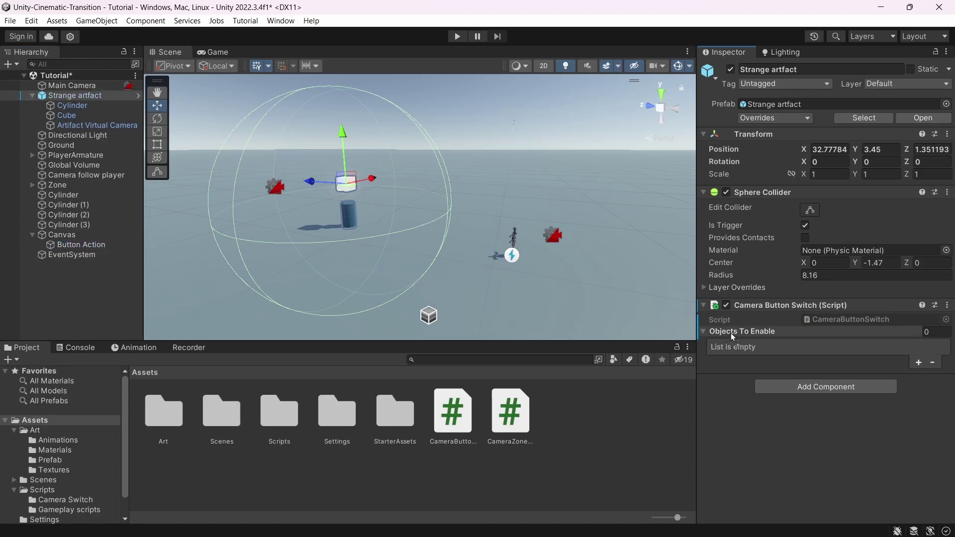
# Assign Button Action to Objects To Enable, then play-test walking into and out of the trigger.
pyautogui.moveTo(730, 333); pyautogui.dragTo(731, 333)
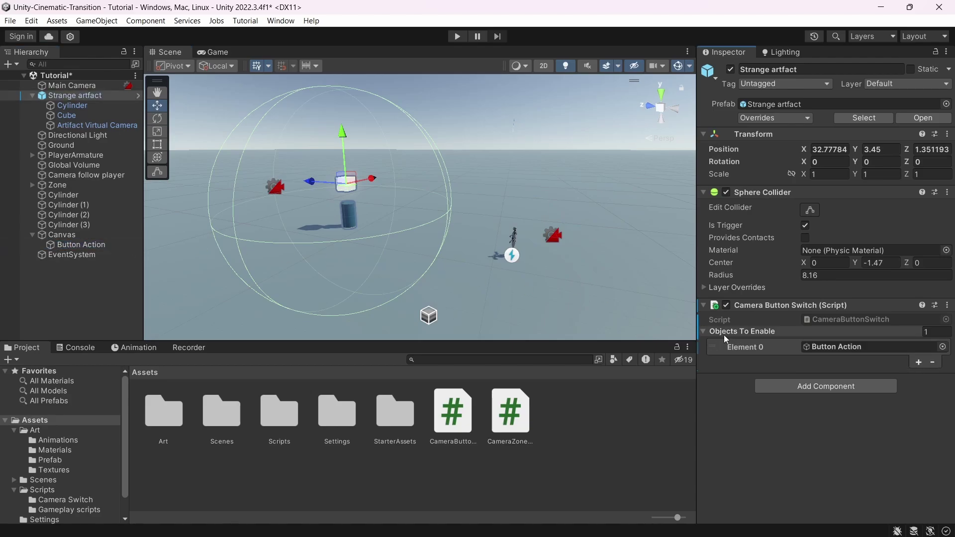
pyautogui.click(452, 37)
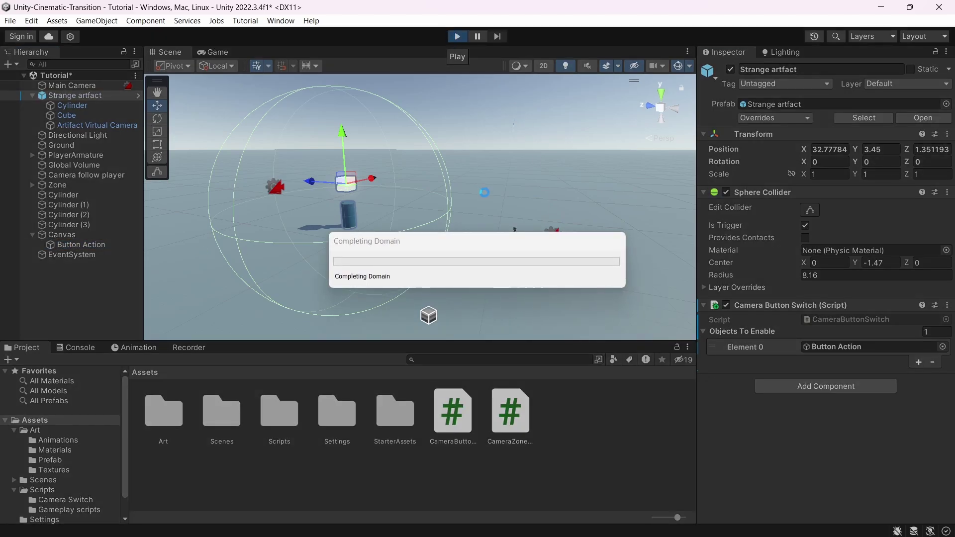
pyautogui.press('w')
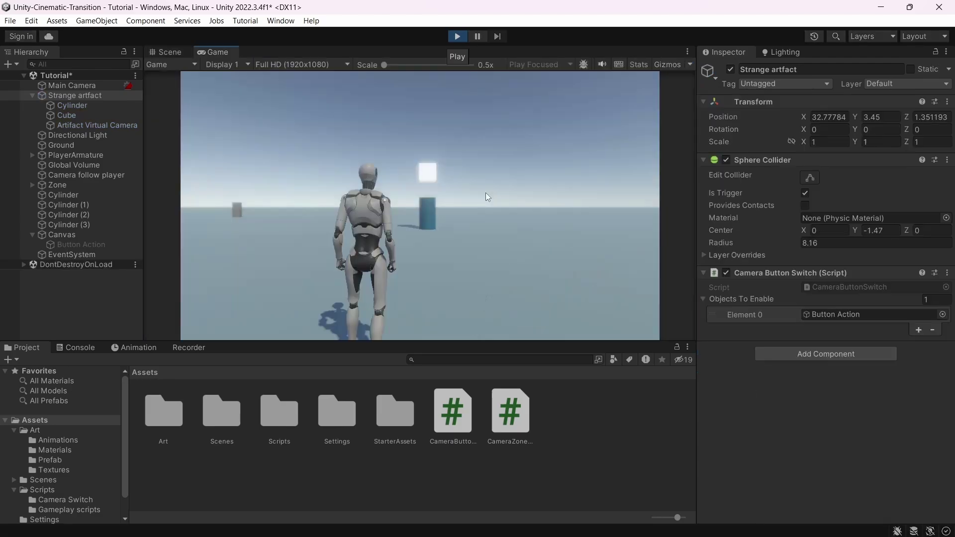
pyautogui.press('w')
pyautogui.press('w')
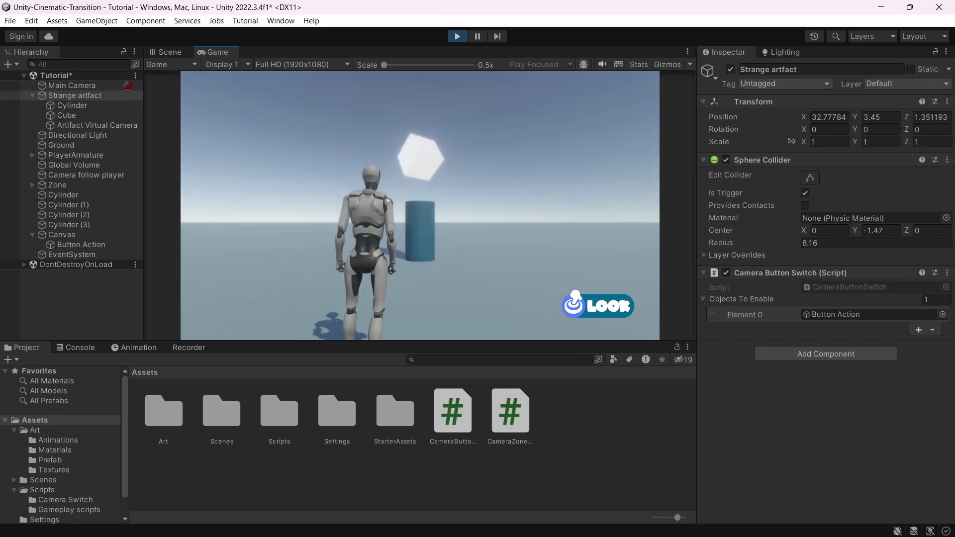
pyautogui.press('s')
pyautogui.press('s')
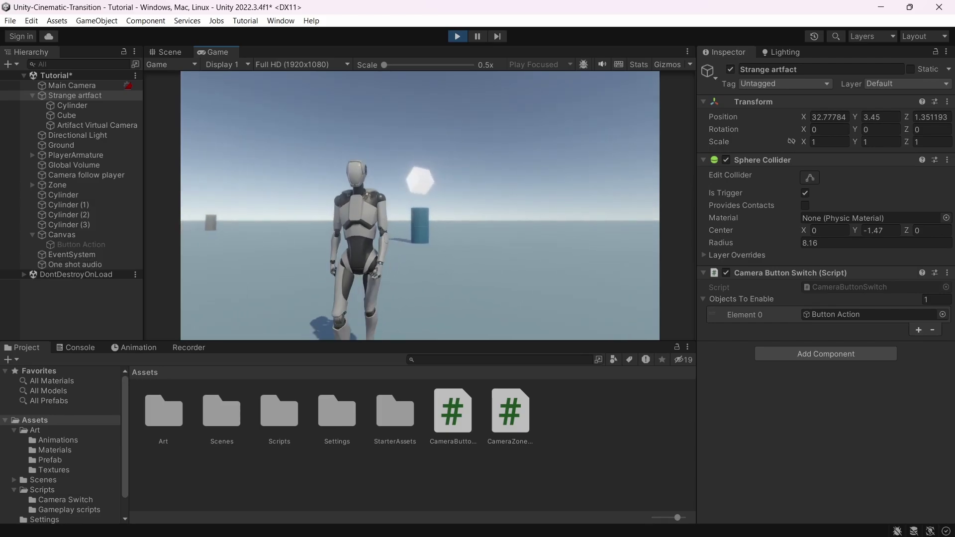
pyautogui.press('w')
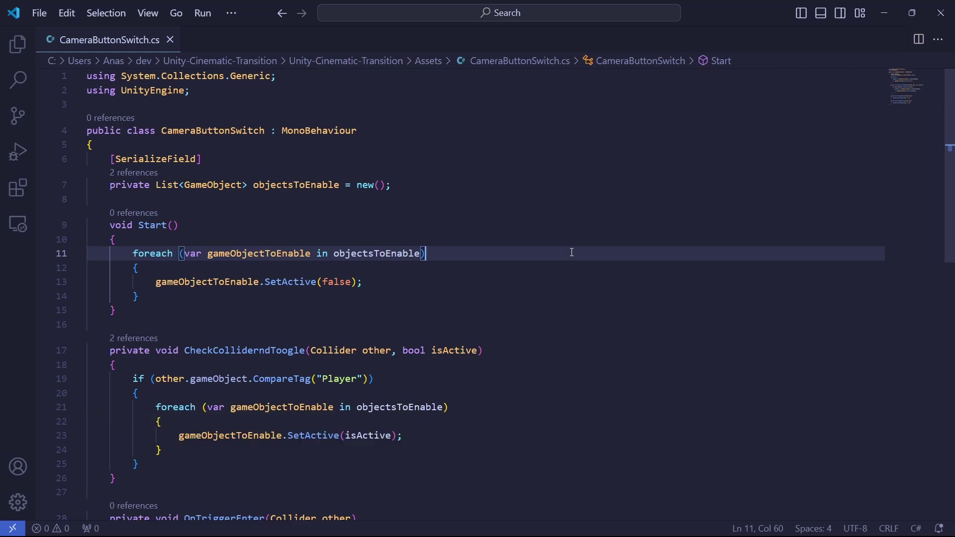
# Restore the Cinemachine and StarterAssets imports and the serialized cameraToActivate field.
pyautogui.hotkey('ctrl', 'z')
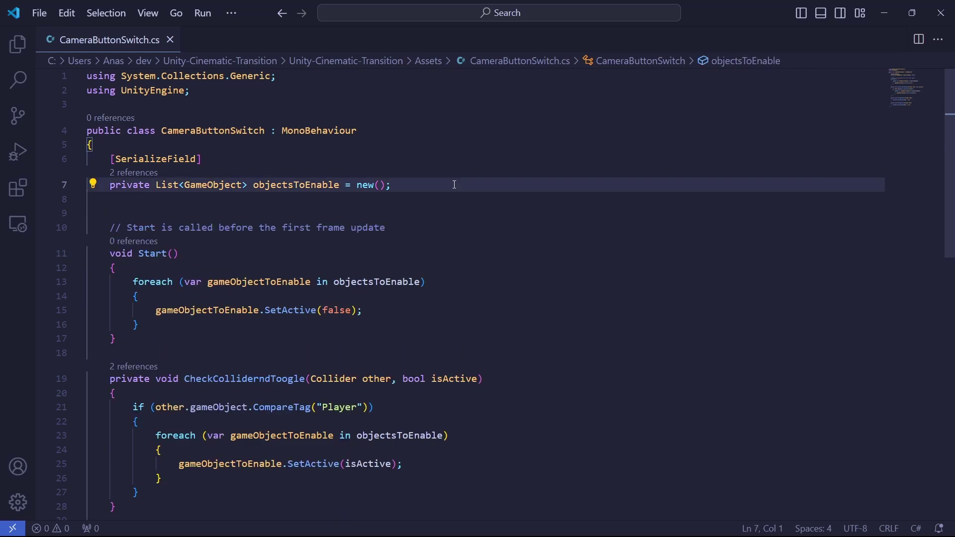
pyautogui.hotkey('ctrl', 'z')
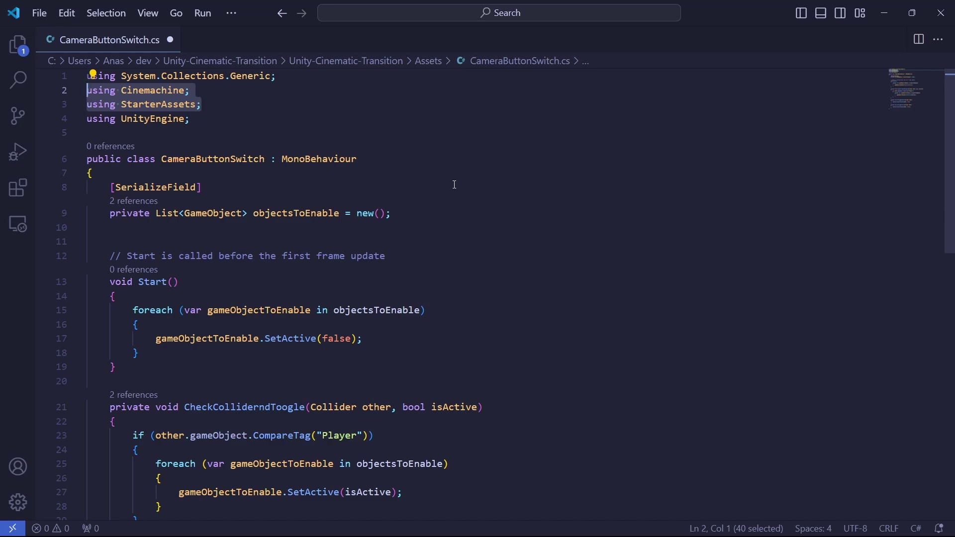
pyautogui.hotkey('alt', 'Left')
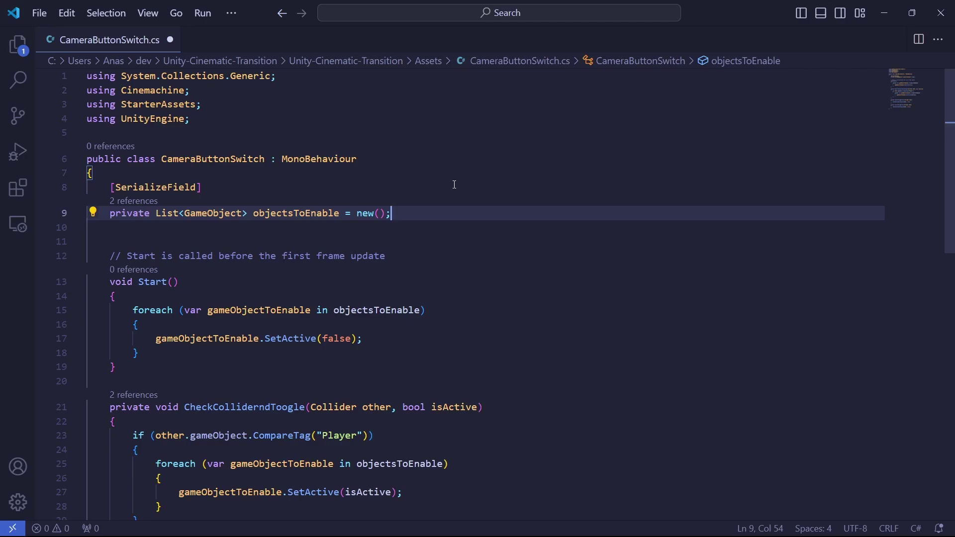
pyautogui.hotkey('ctrl', 'z')
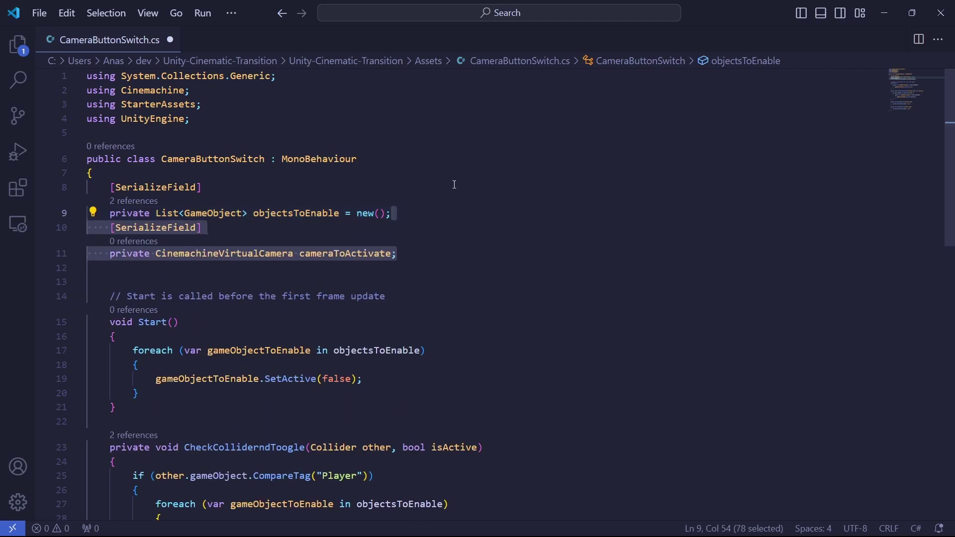
# Add private _cinemachineBrain, _isPlayerInside and _playerController fields after cameraToActivate.
pyautogui.hotkey('ctrl', 'z')
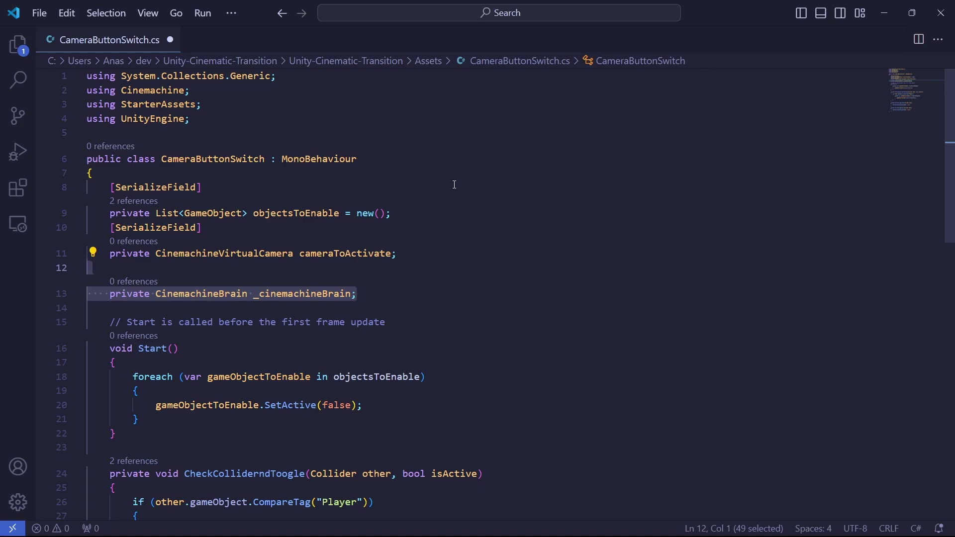
pyautogui.press('Right')
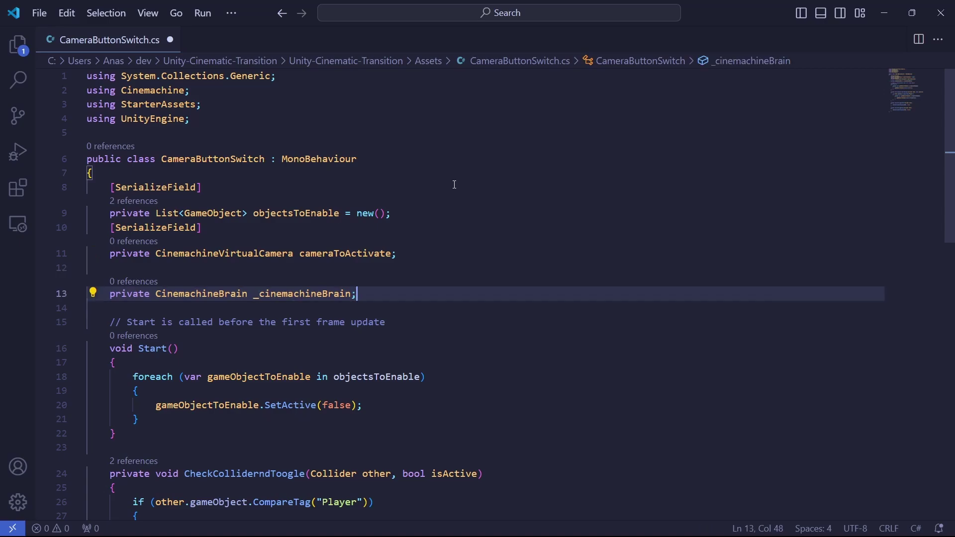
pyautogui.hotkey('ctrl', 'z')
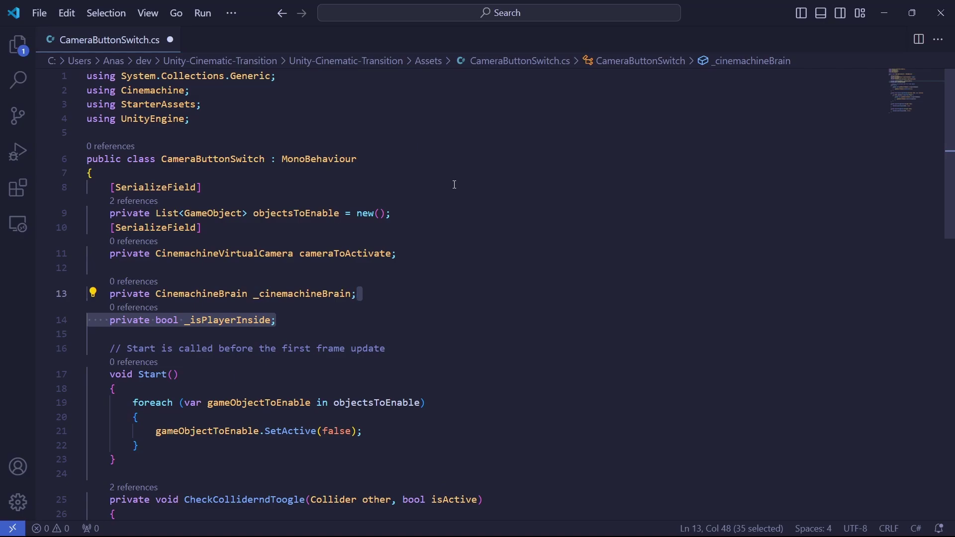
pyautogui.hotkey('ctrl', 'y')
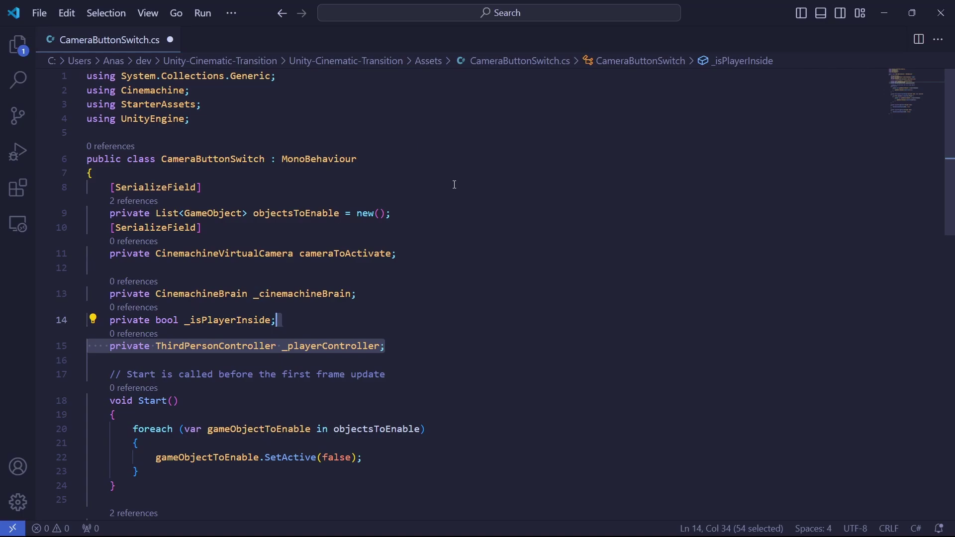
pyautogui.scroll(-2, 438, 239)
pyautogui.click(424, 287)
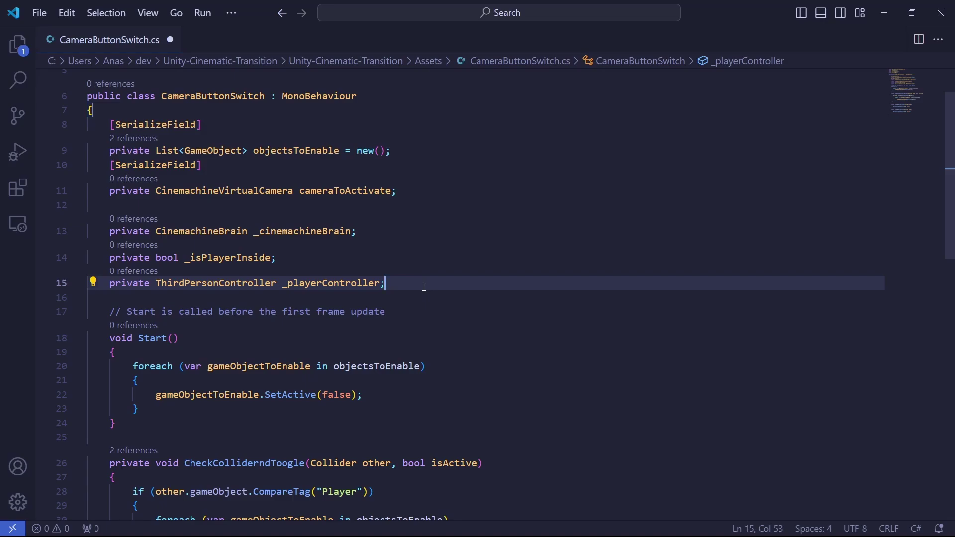
# Add Start lookups fetching _cinemachineBrain by the MainCamera tag and _playerController by the Player tag.
pyautogui.hotkey('ctrl', 'z')
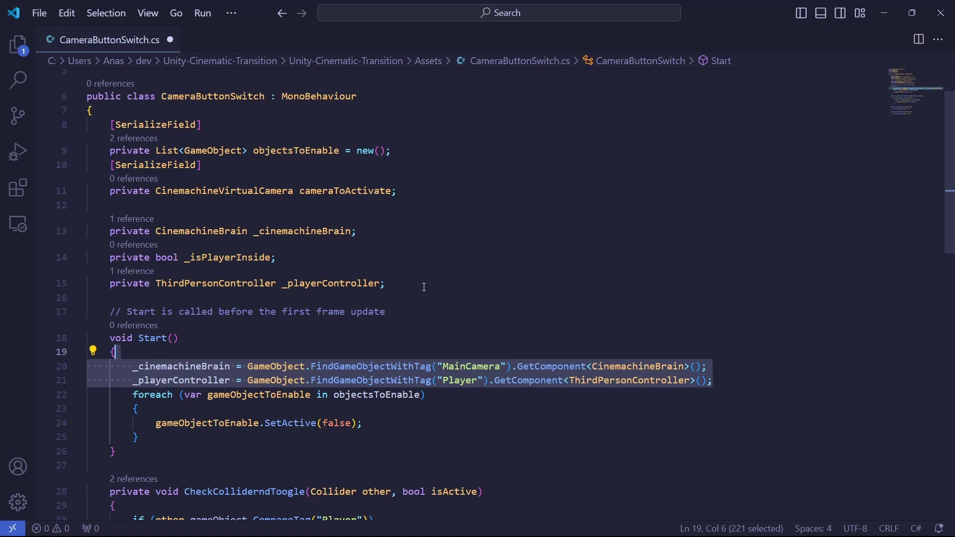
pyautogui.doubleClick(479, 367)
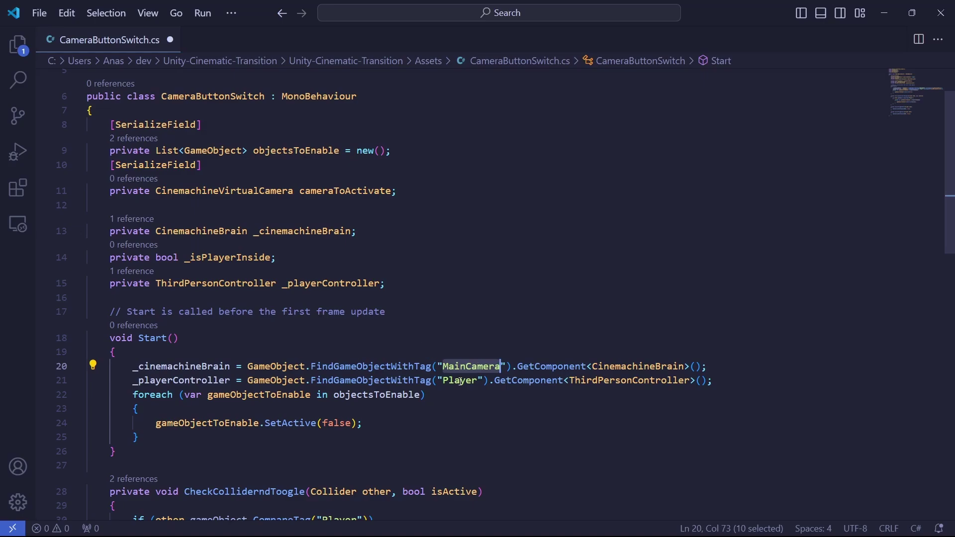
pyautogui.click(531, 366)
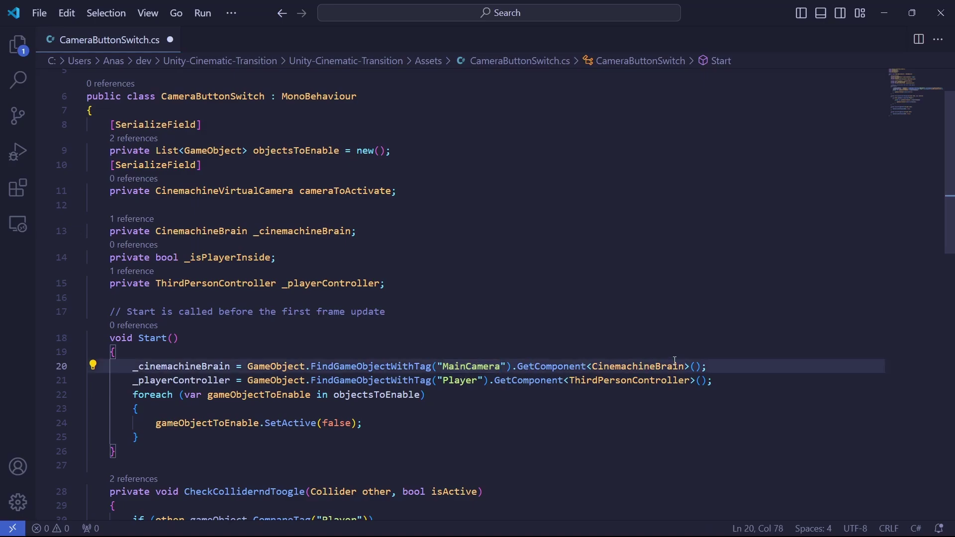
pyautogui.click(142, 380)
pyautogui.click(364, 395)
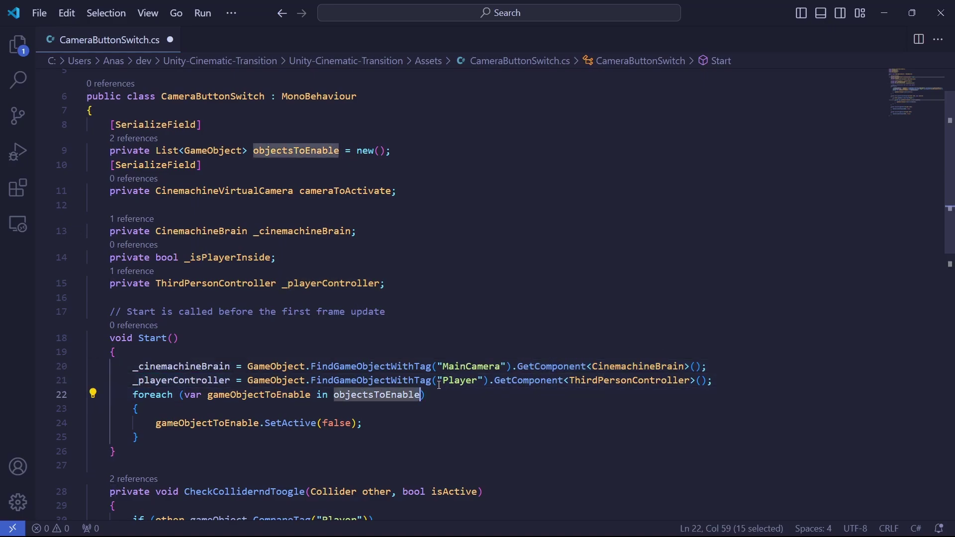
pyautogui.doubleClick(456, 380)
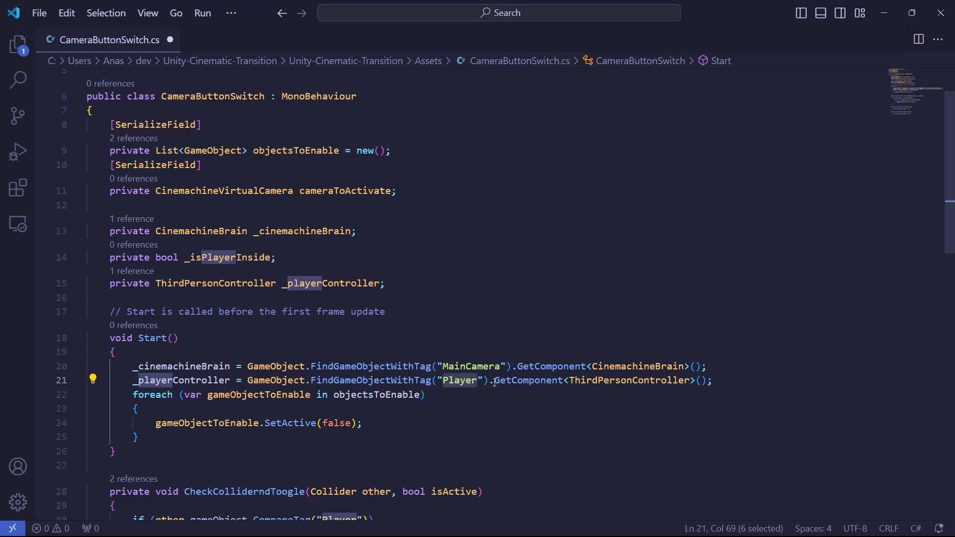
pyautogui.moveTo(499, 381); pyautogui.dragTo(658, 380)
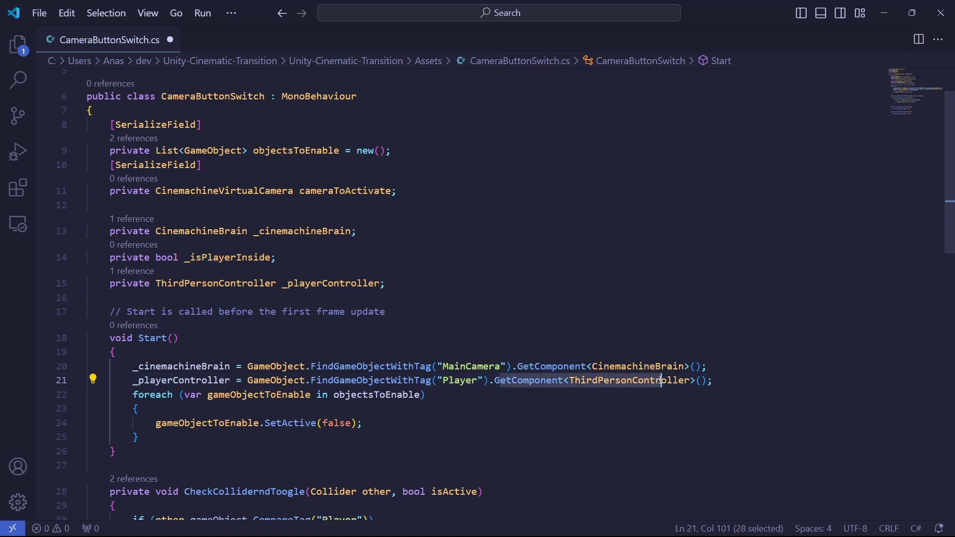
pyautogui.click(742, 381)
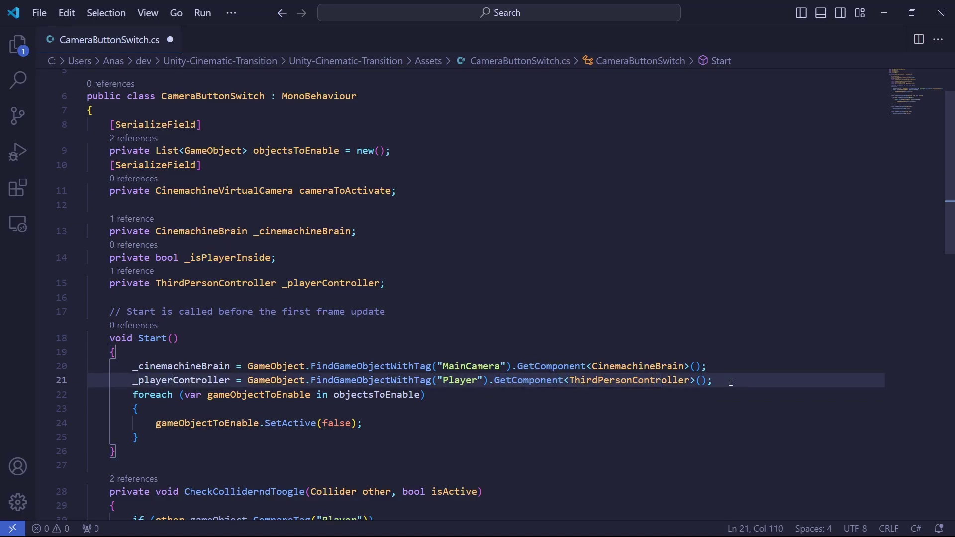
pyautogui.moveTo(716, 381); pyautogui.dragTo(133, 381)
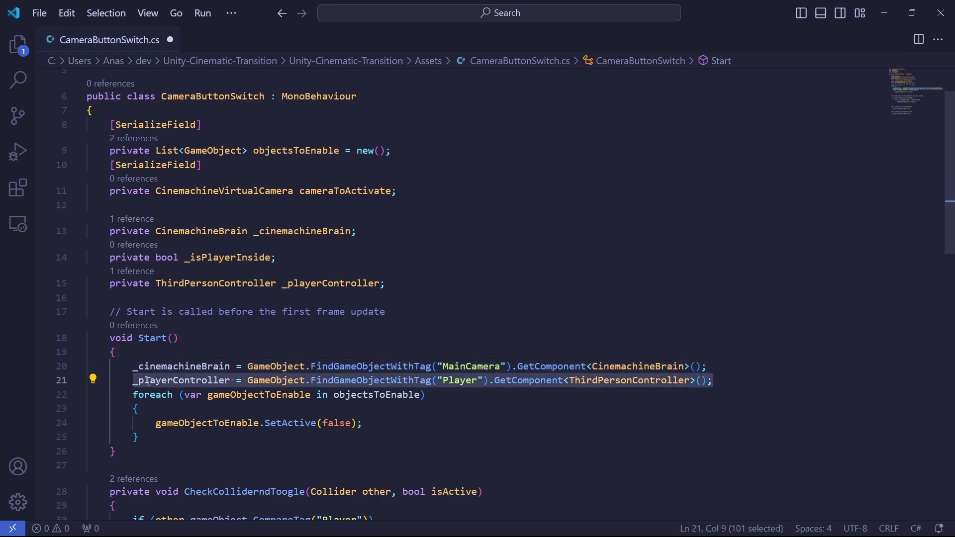
# Deactivate cameraToActivate's game object after the foreach loop in Start.
pyautogui.click(442, 433)
pyautogui.click(442, 422)
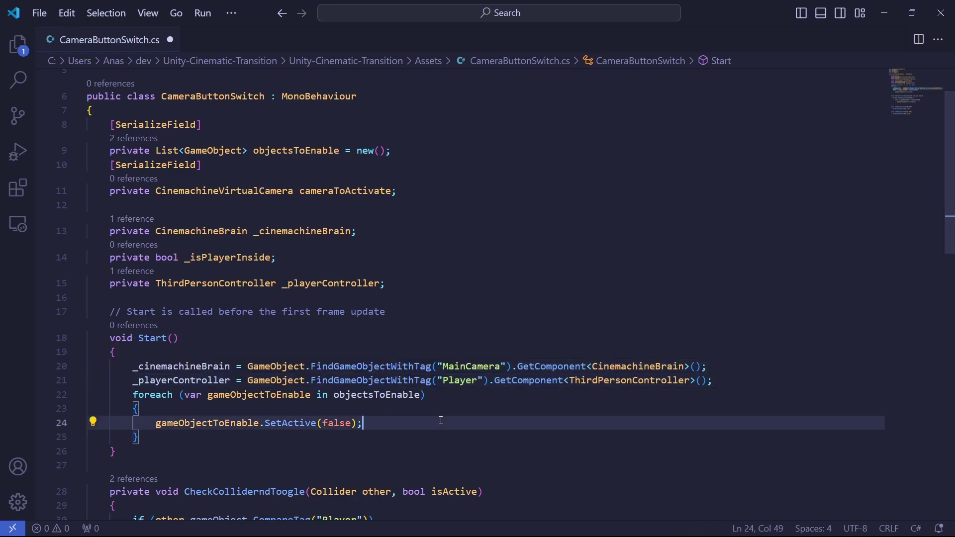
pyautogui.hotkey('ctrl', 'z')
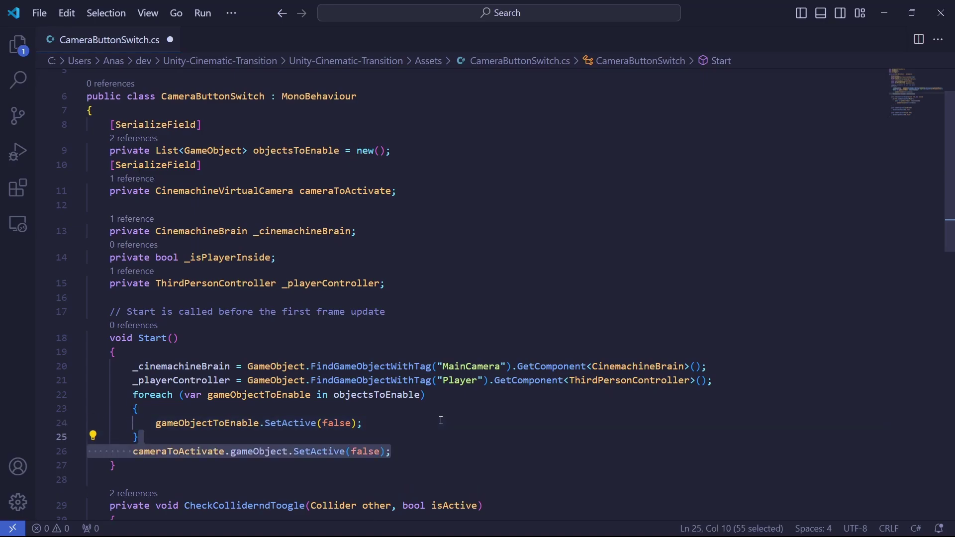
# In the Player tag check, store isActive in _isPlayerInside.
pyautogui.scroll(-5, 441, 421)
pyautogui.click(463, 363)
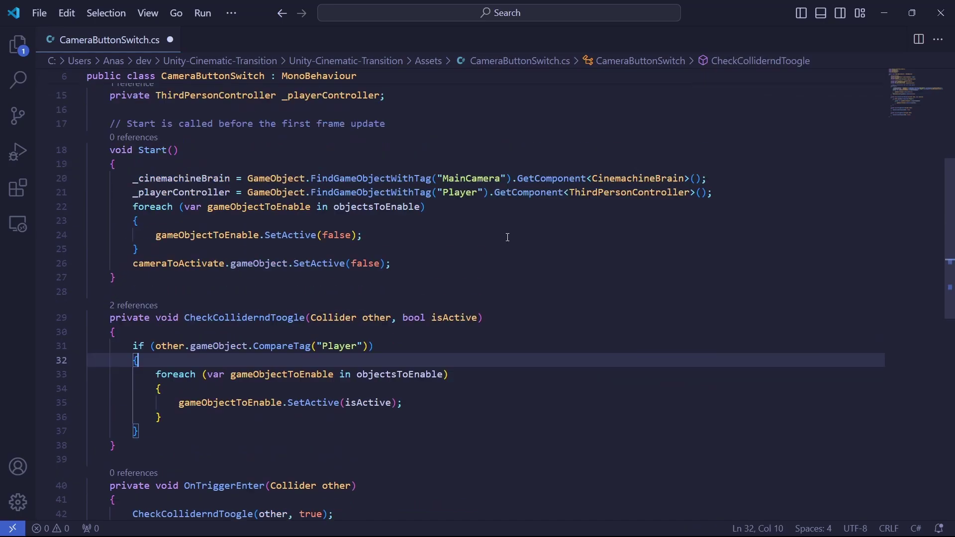
pyautogui.scroll(4, 508, 237)
pyautogui.doubleClick(232, 227)
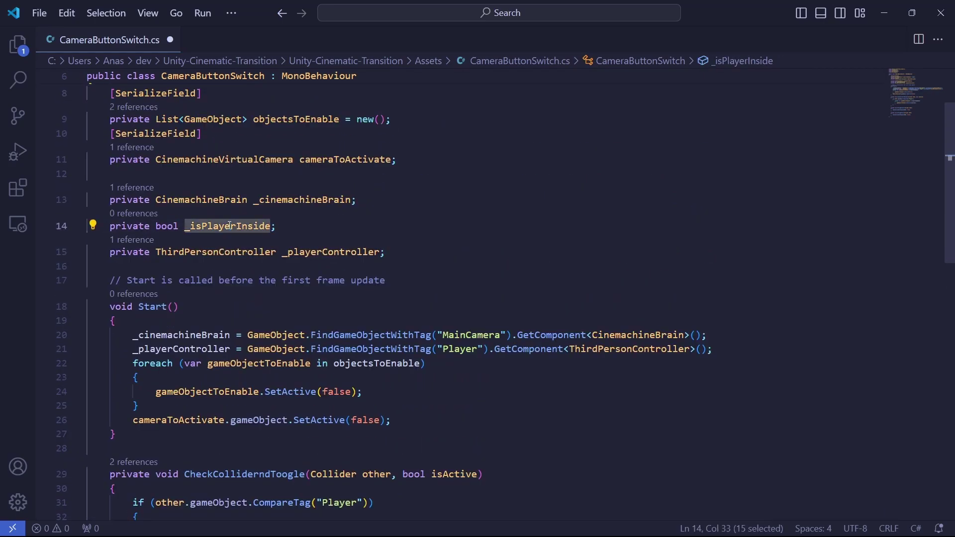
pyautogui.scroll(-5, 237, 226)
pyautogui.click(241, 226)
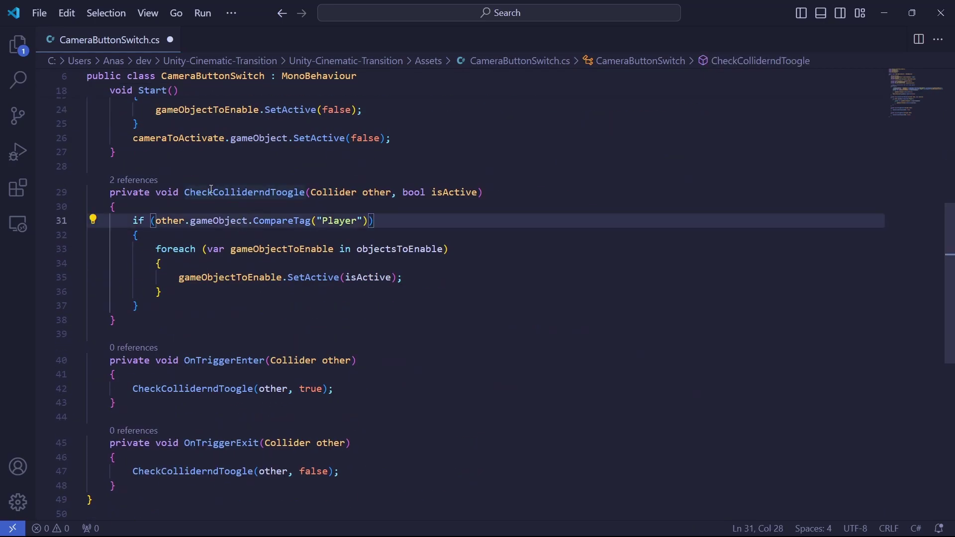
pyautogui.scroll(1, 423, 238)
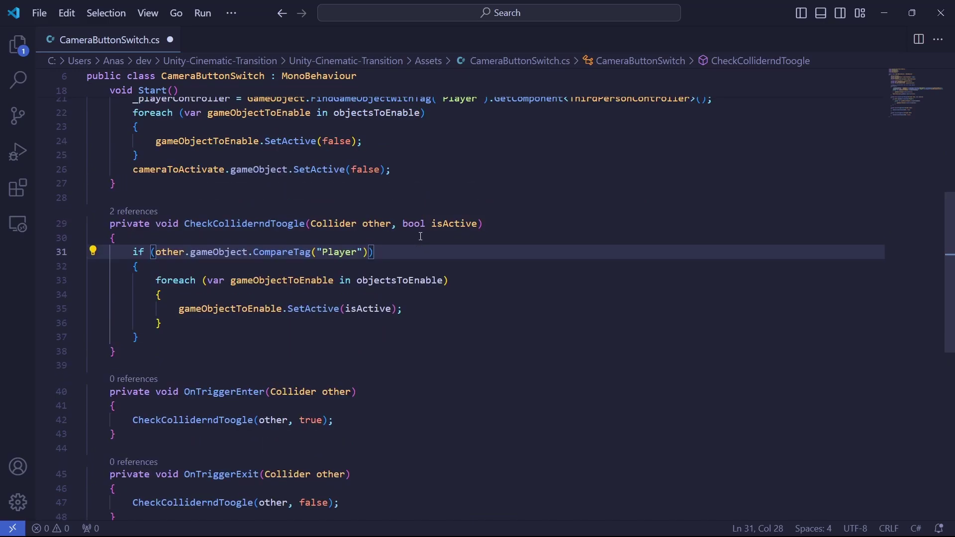
pyautogui.press('Down')
pyautogui.press('Return')
pyautogui.write('_isPlayerInside = isActive;')
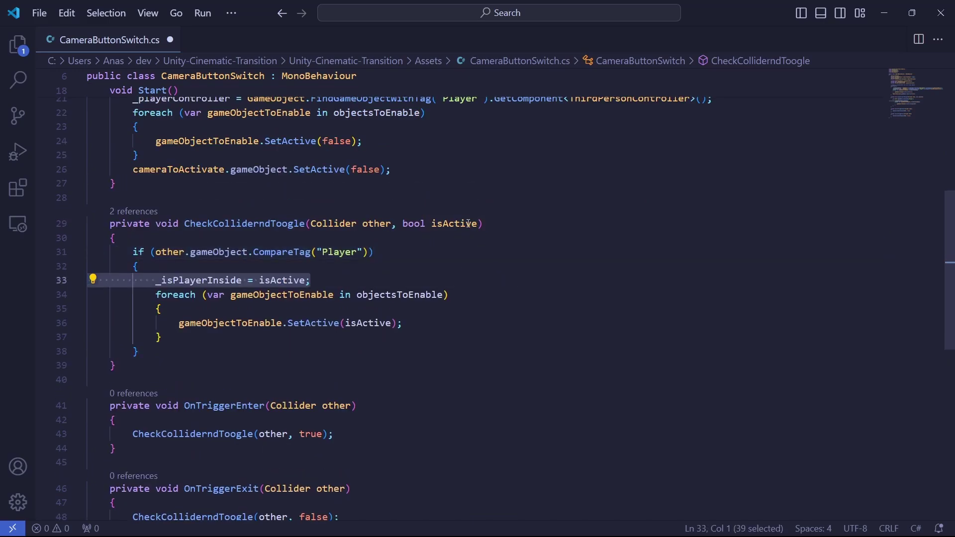
pyautogui.doubleClick(459, 224)
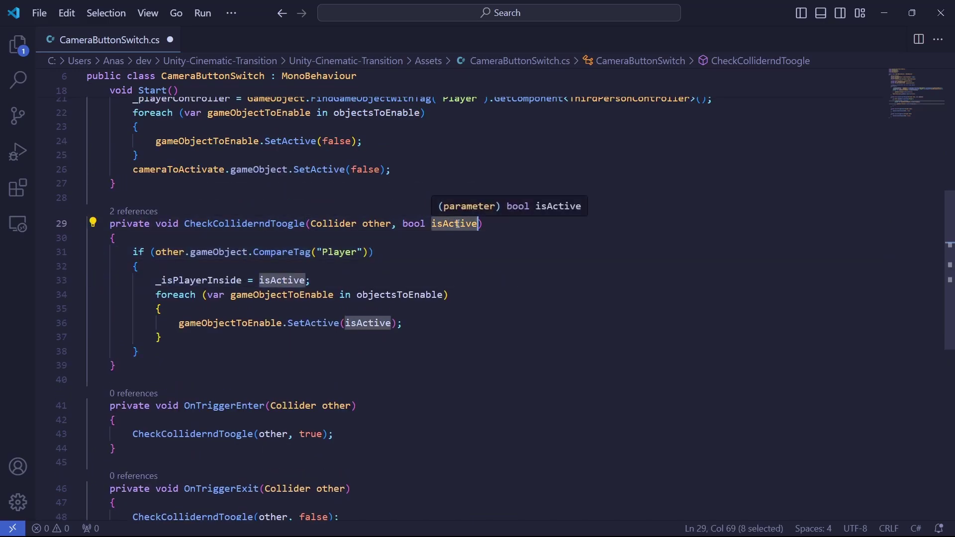
pyautogui.click(594, 281)
pyautogui.hotkey('shift', 'Home')
pyautogui.hotkey('shift', 'Home')
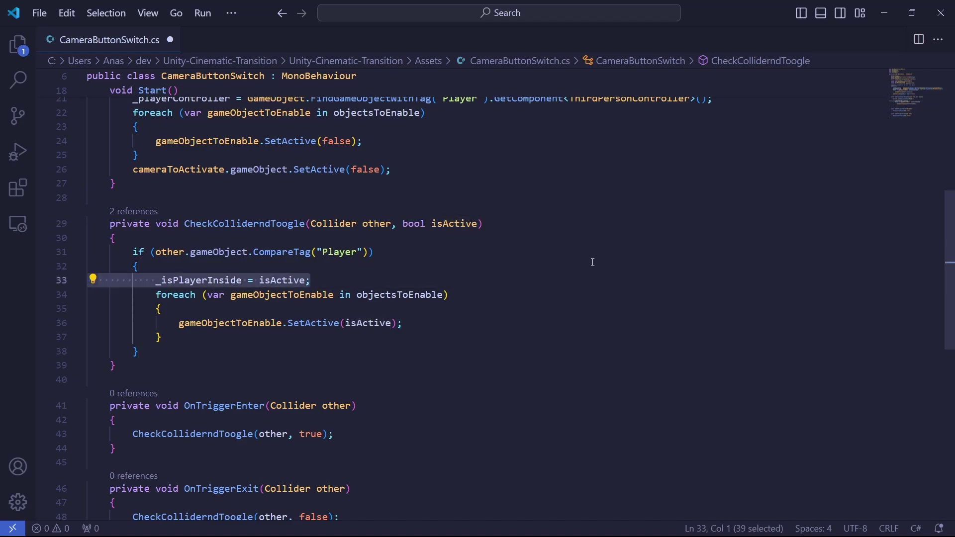
# Add an Update method checking _isPlayerInside, the Action input and no active camera blend.
pyautogui.press('Up')
pyautogui.press('Up')
pyautogui.press('Up')
pyautogui.press('Up')
pyautogui.press('Up')
pyautogui.press('Return')
pyautogui.write('// Update is called once per frame     void Update()     {          }')
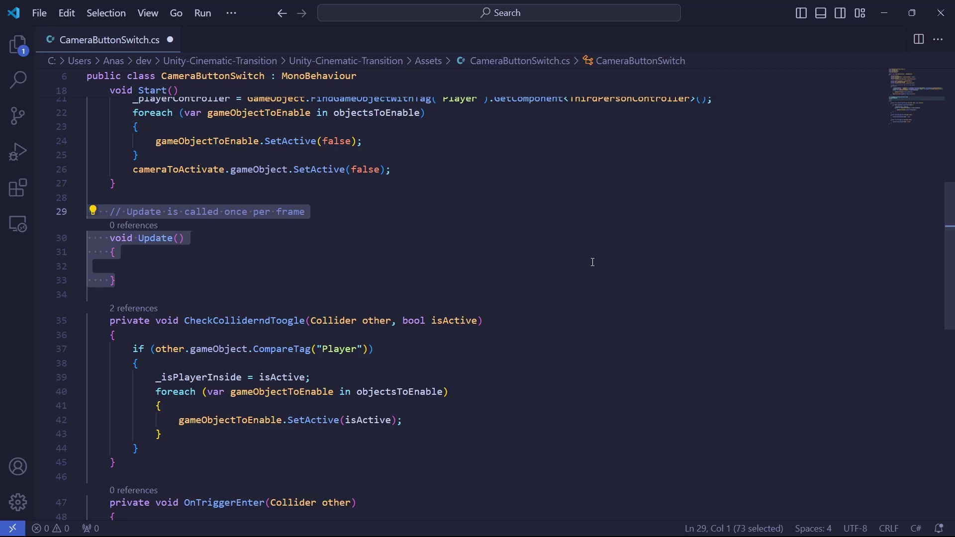
pyautogui.press('Down')
pyautogui.press('Down')
pyautogui.press('Down')
pyautogui.write('if (_isPlayerInside) { }')
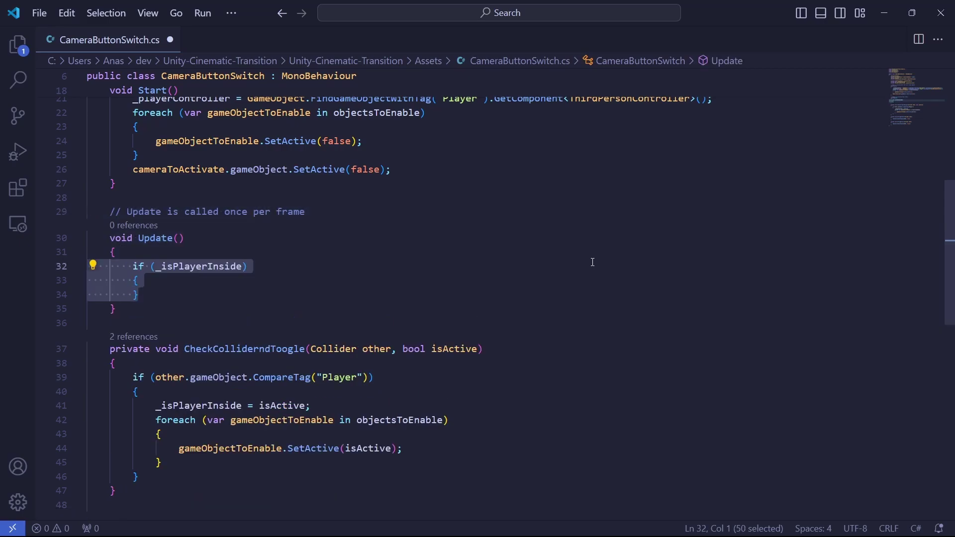
pyautogui.write('&& _playerController.Action')
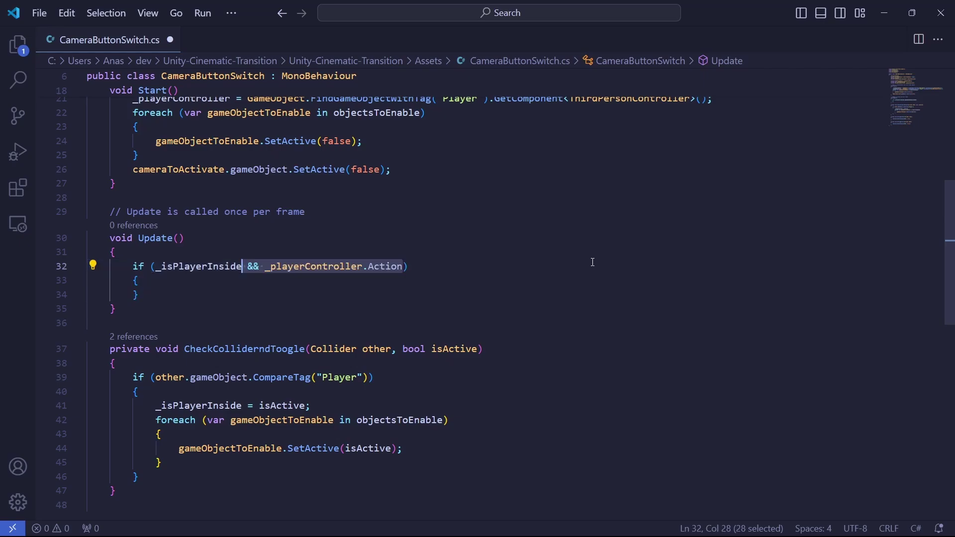
pyautogui.write('&& !_cinemachineBrain.IsBlending')
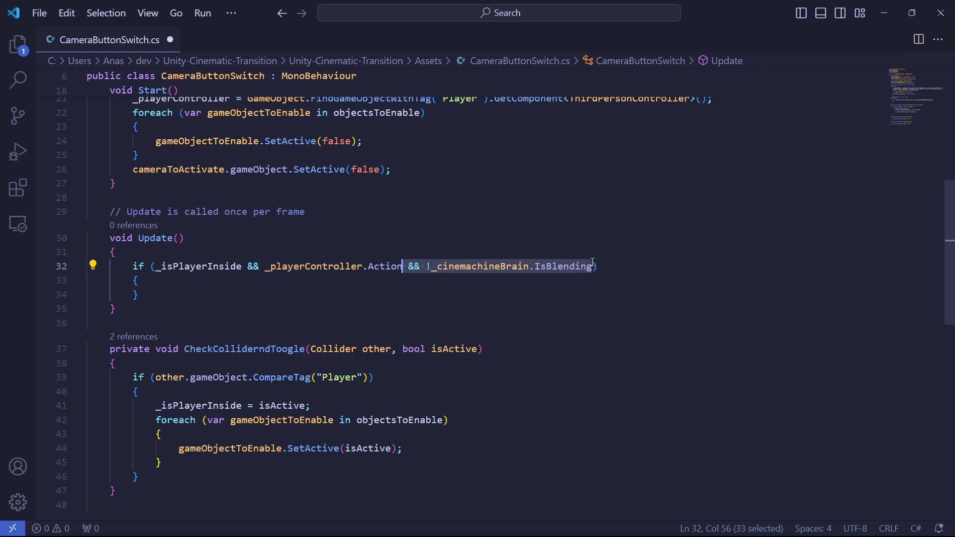
# Inside that check, toggle cameraToActivate's game object active state.
pyautogui.hotkey('ctrl', 'z')
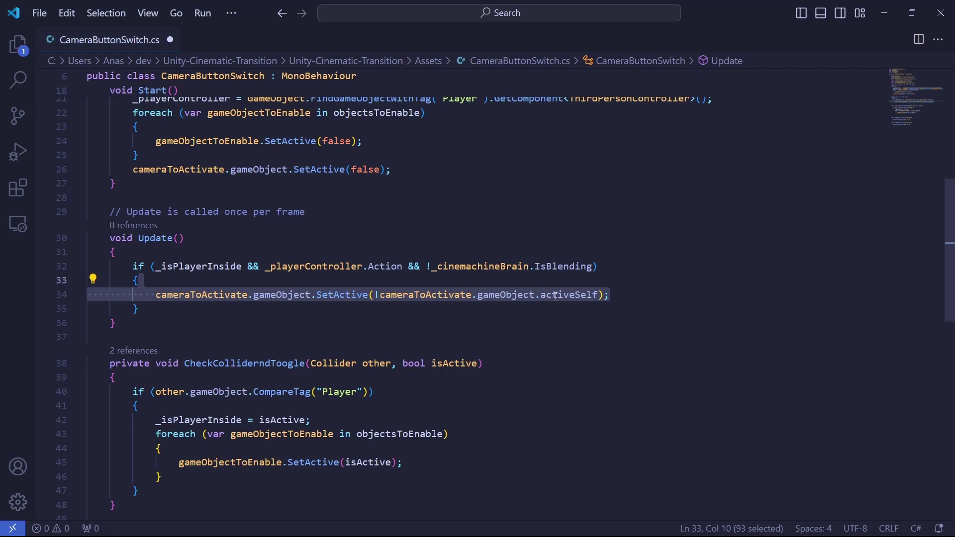
pyautogui.click(380, 293)
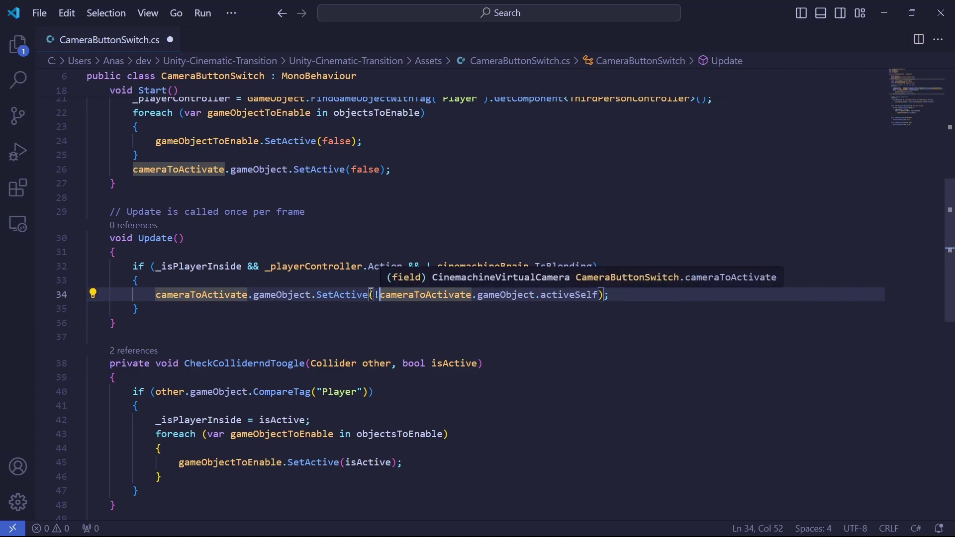
pyautogui.click(631, 289)
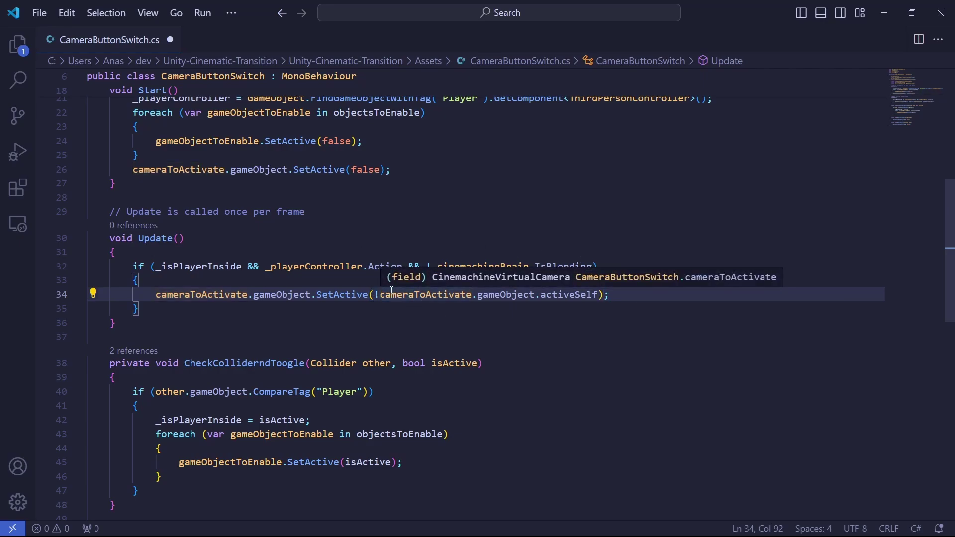
pyautogui.hotkey('shift', 'Up')
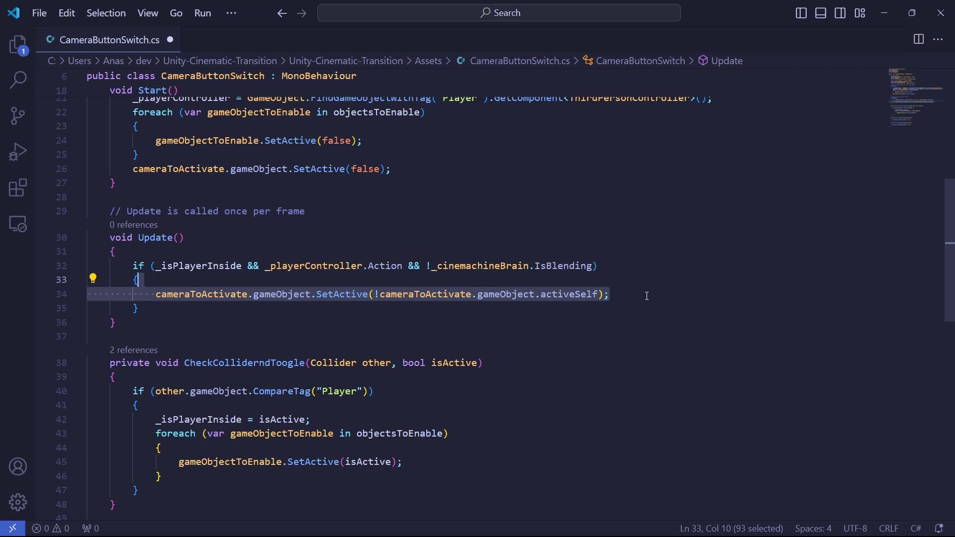
# Make OnTriggerExit also deactivate cameraToActivate's game object, then review the Update toggle.
pyautogui.hotkey('ctrl', 'z')
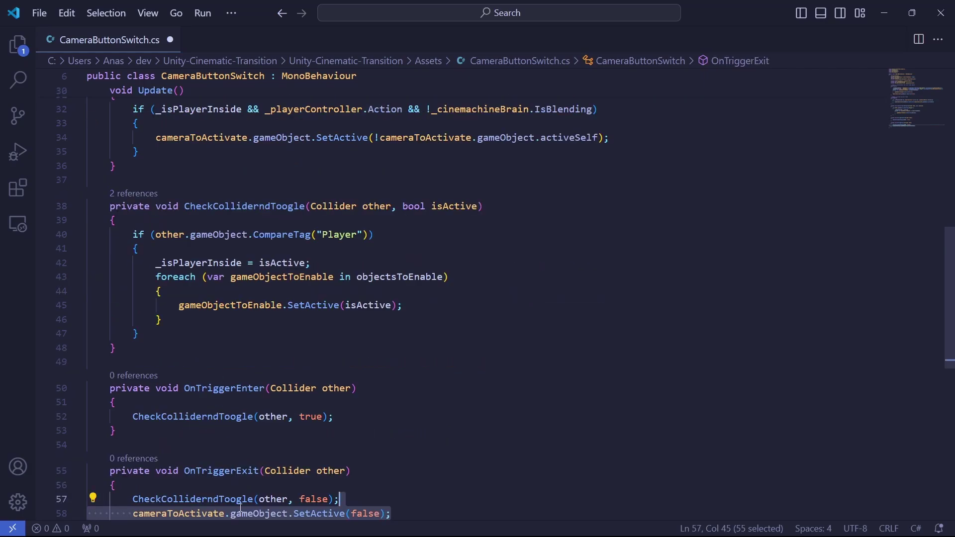
pyautogui.doubleClick(199, 515)
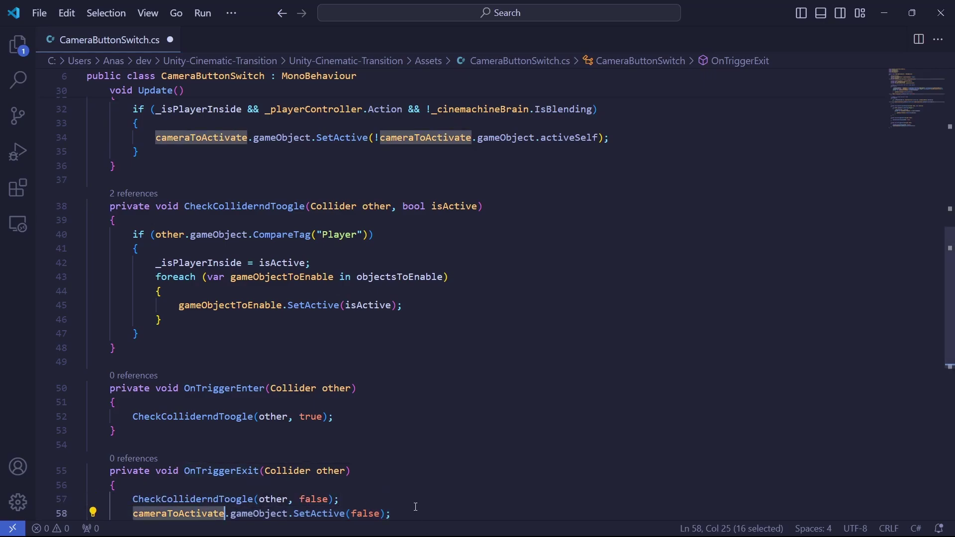
pyautogui.scroll(2, 548, 298)
pyautogui.click(626, 229)
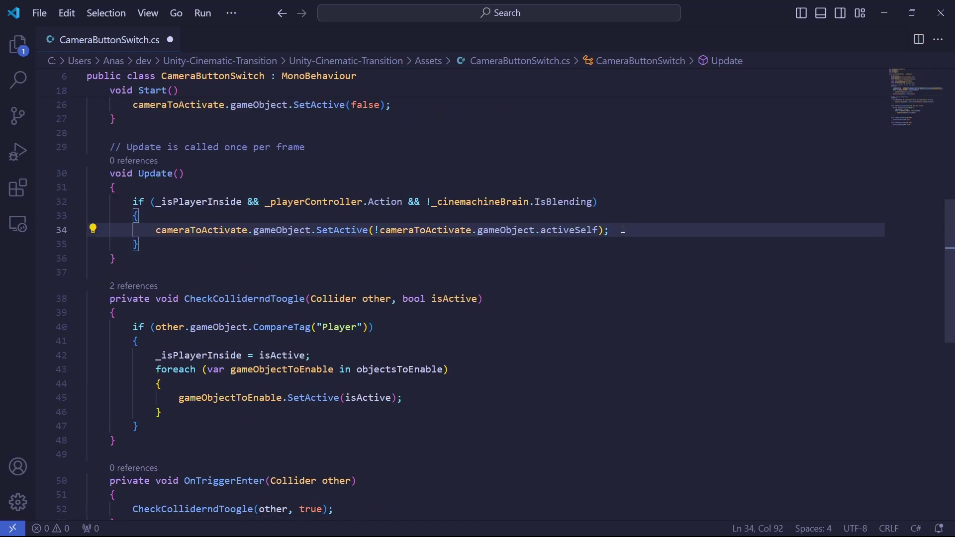
pyautogui.moveTo(403, 198); pyautogui.dragTo(265, 202)
pyautogui.click(651, 230)
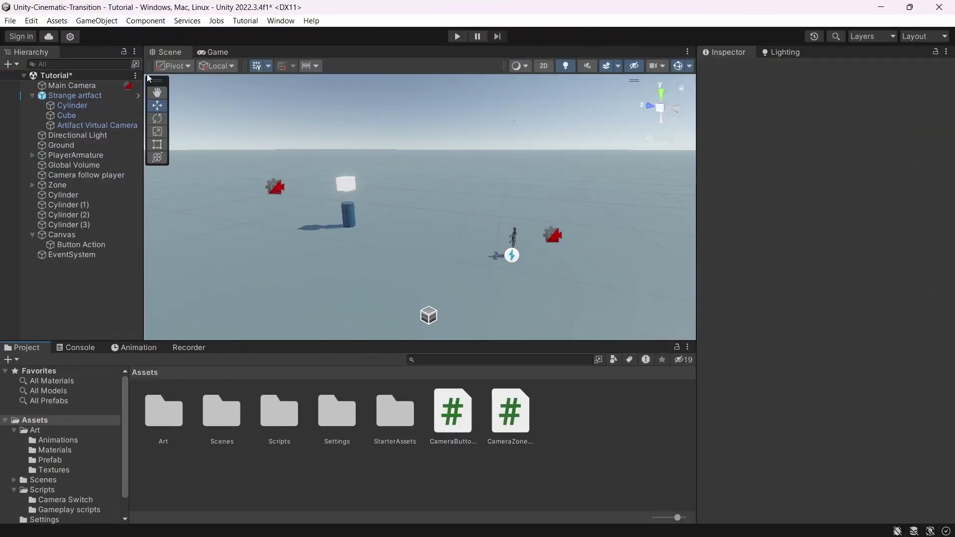
# Drag Artifact Virtual Camera into the Strange artfact's Camera To Activate field.
pyautogui.click(87, 96)
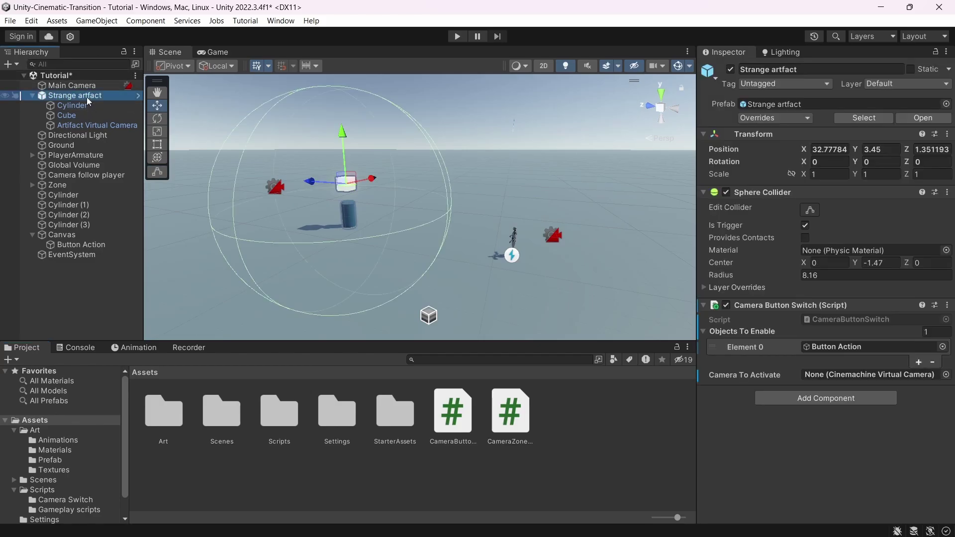
pyautogui.moveTo(67, 126); pyautogui.dragTo(866, 377)
pyautogui.click(606, 405)
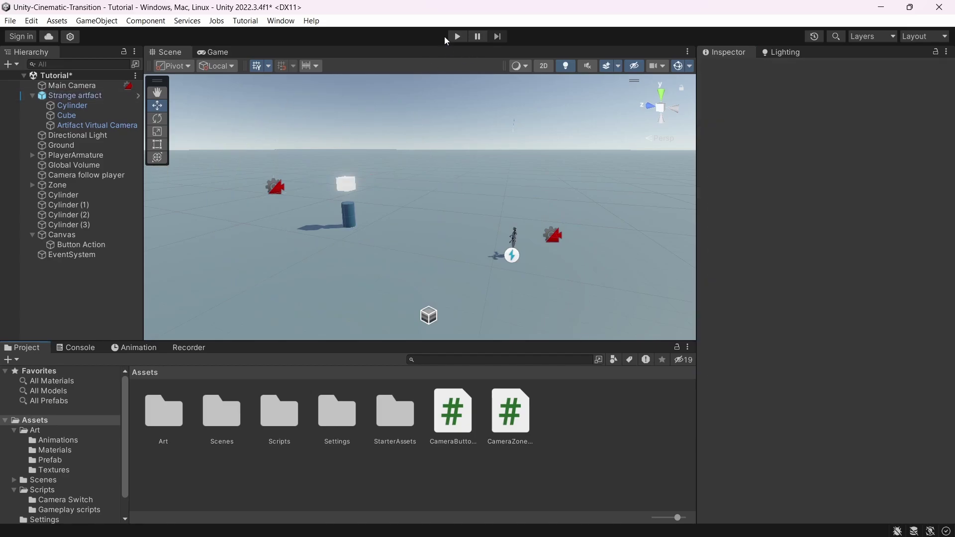
# Play-test the scene: press E at the artifact to switch cameras, then walk out to revert.
pyautogui.click(457, 36)
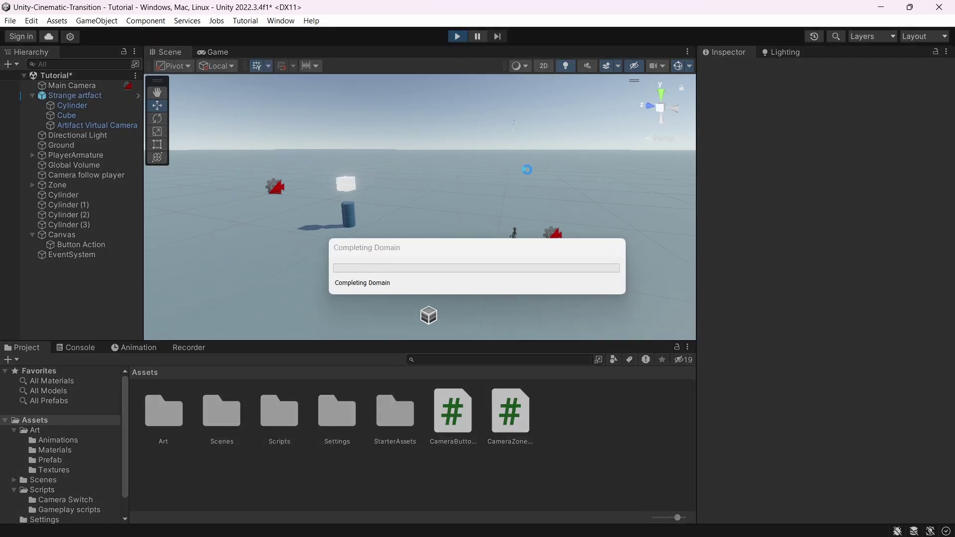
pyautogui.press('w')
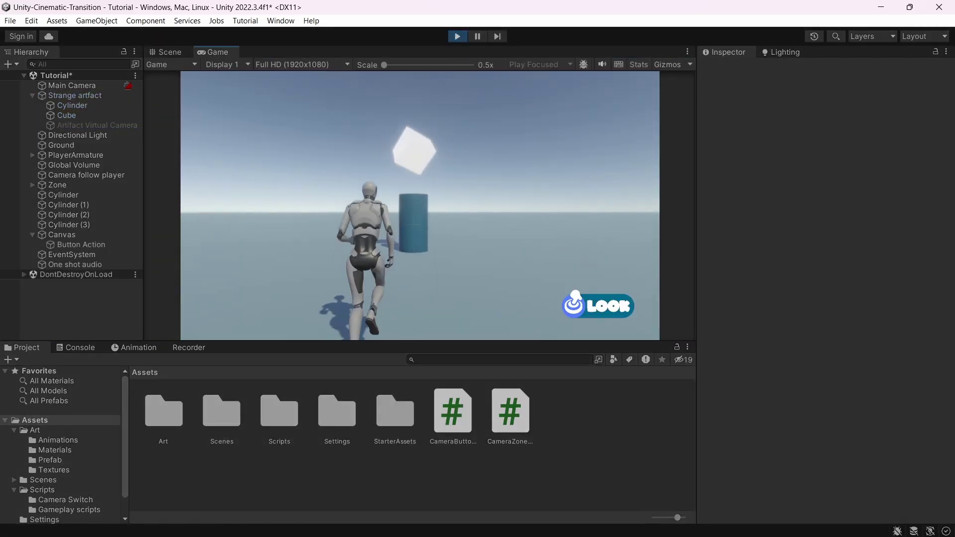
pyautogui.press('e')
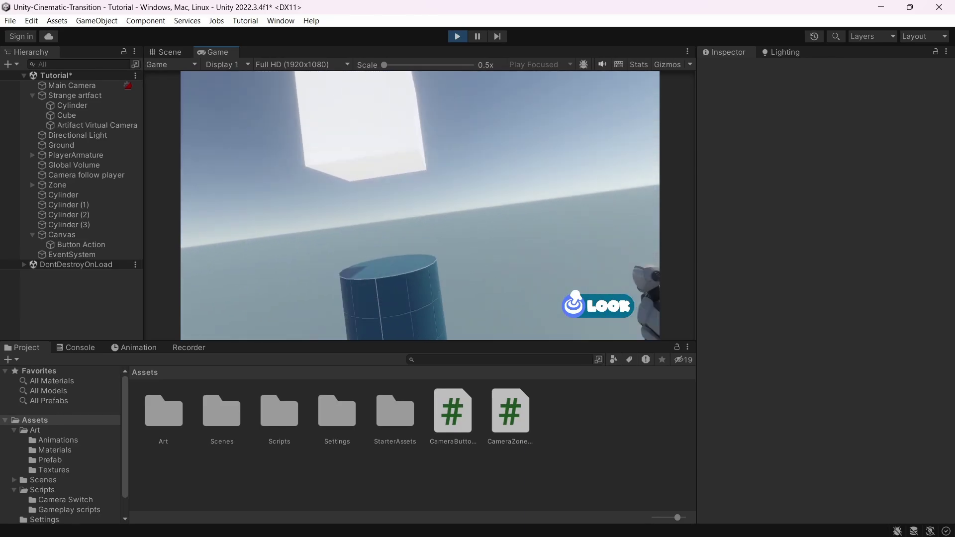
pyautogui.press('w')
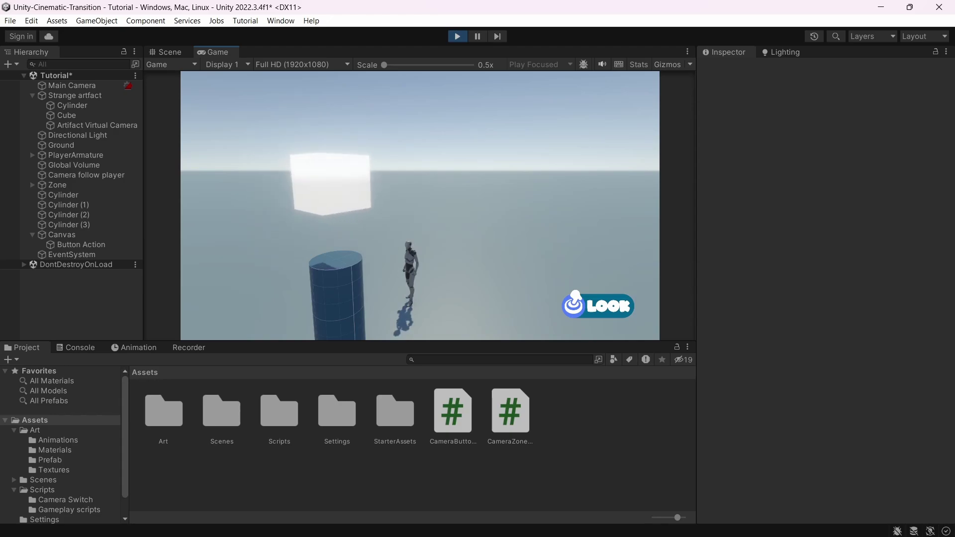
pyautogui.press('w')
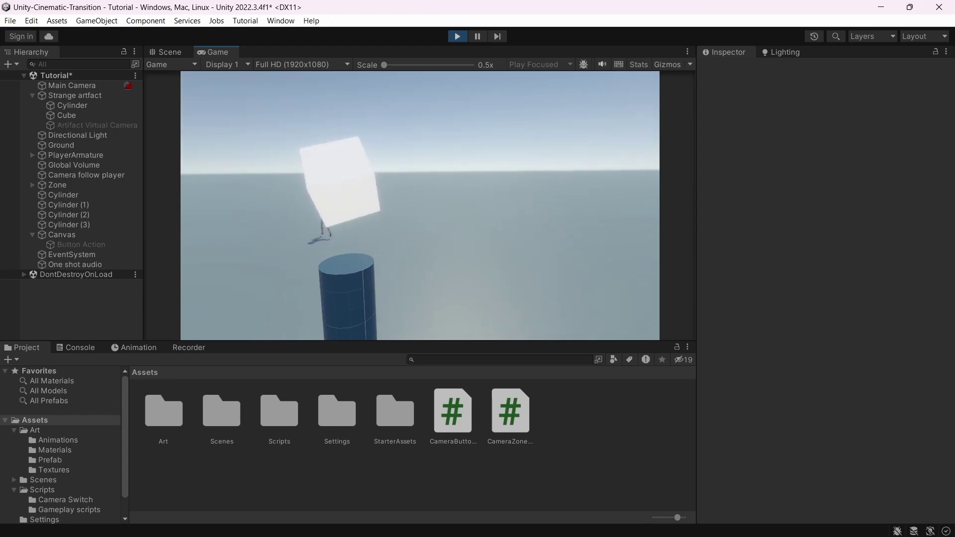